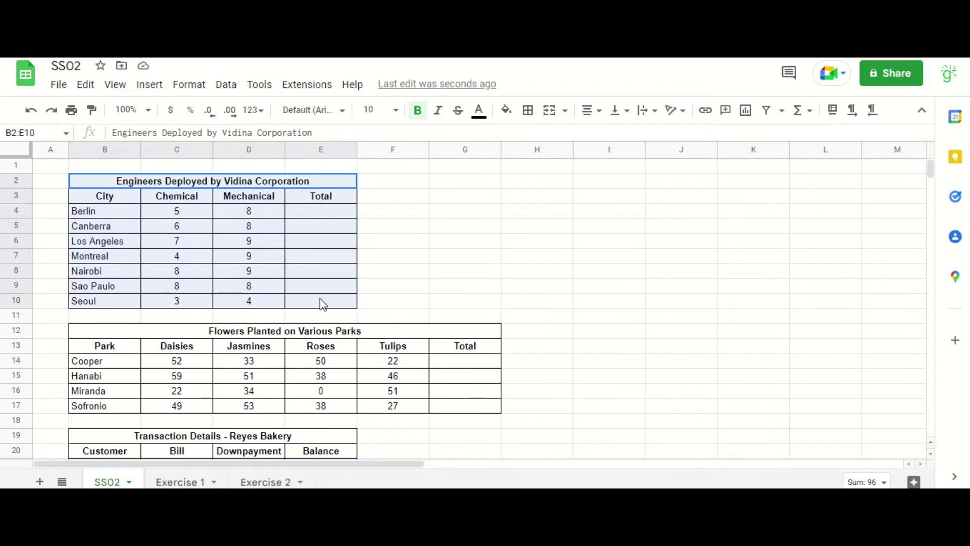
# Fill the Engineers Deployed by Vidina Corporation table (B2:E10) with light blue.
pyautogui.click(506, 110)
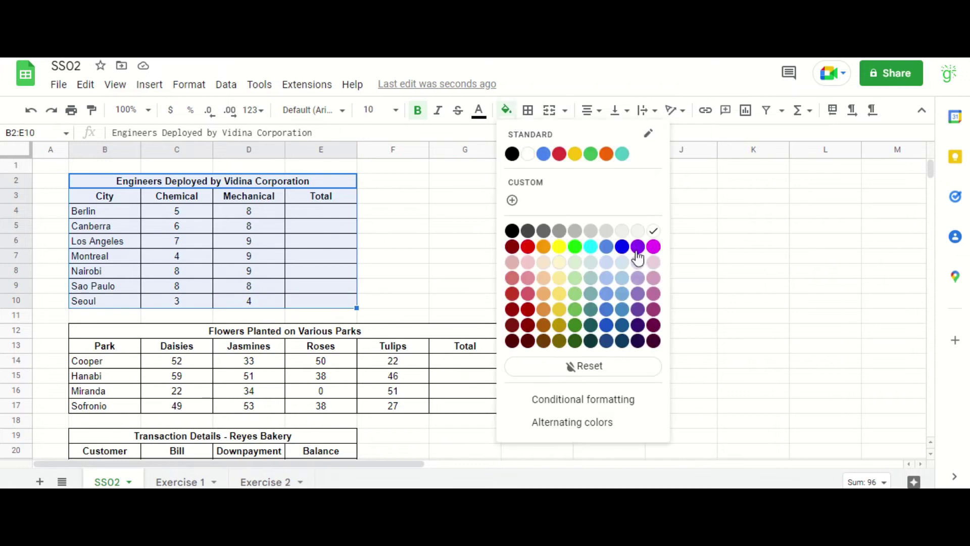
pyautogui.click(622, 277)
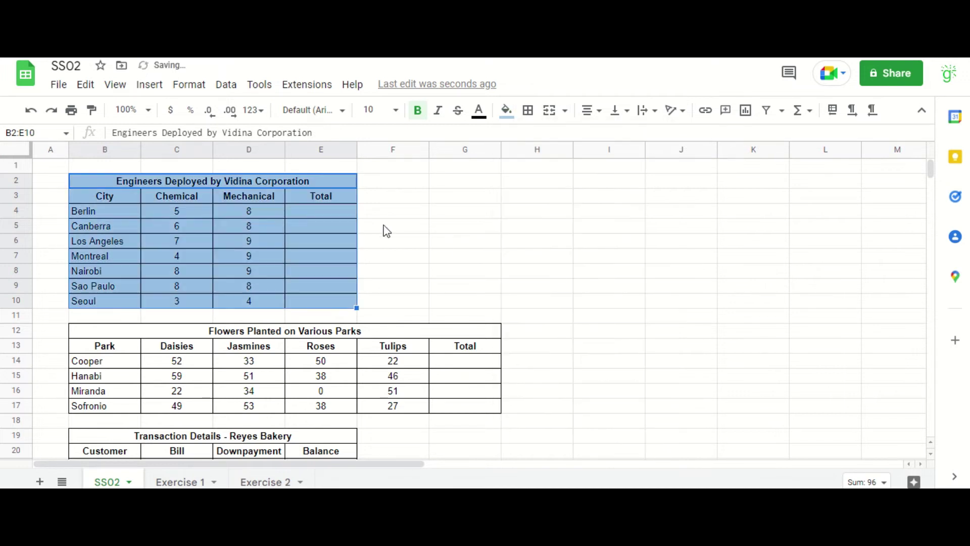
pyautogui.click(386, 230)
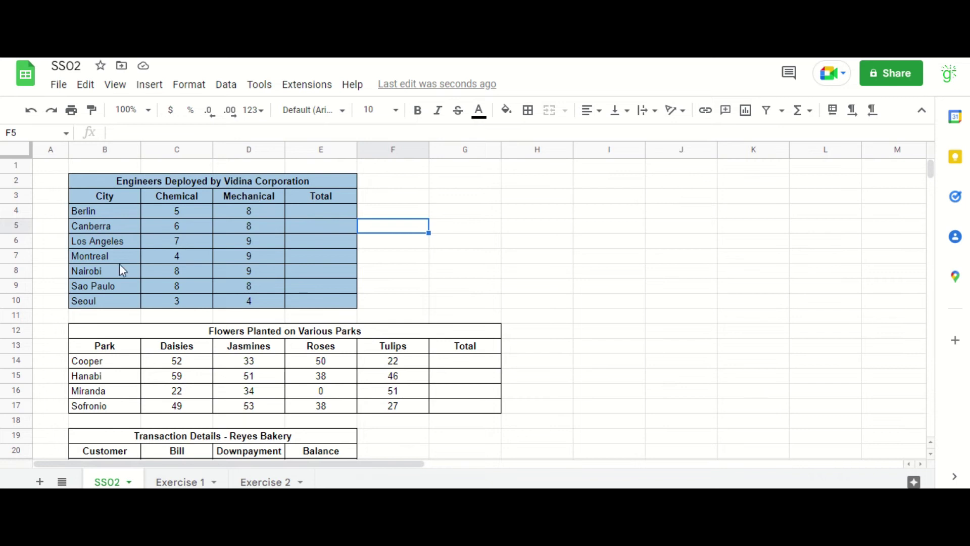
pyautogui.moveTo(122, 210); pyautogui.dragTo(245, 216)
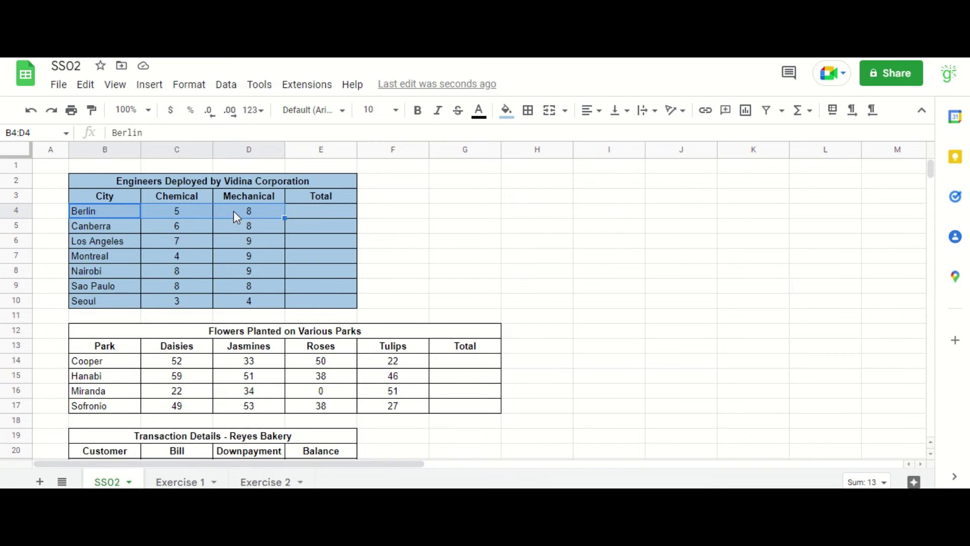
pyautogui.moveTo(100, 229); pyautogui.dragTo(254, 227)
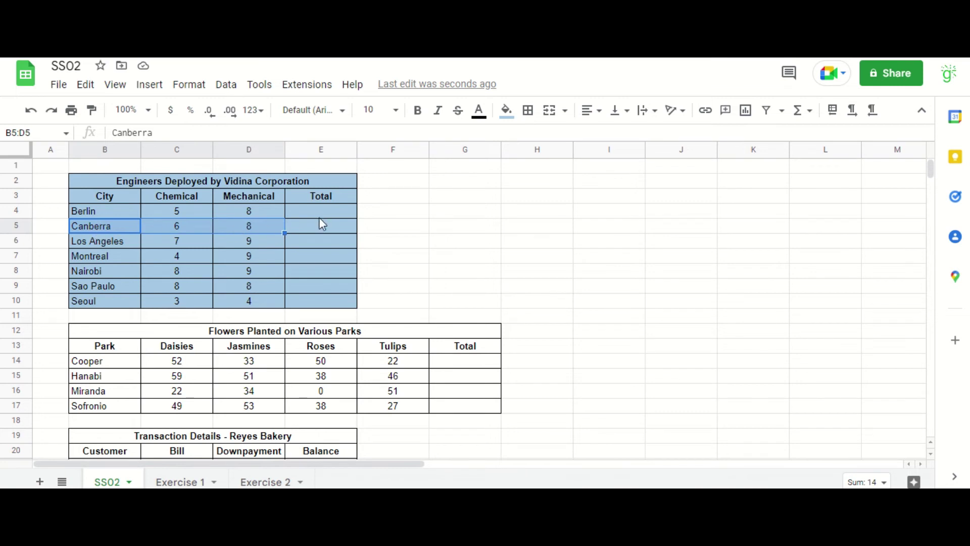
pyautogui.click(80, 230)
pyautogui.moveTo(92, 212); pyautogui.dragTo(96, 303)
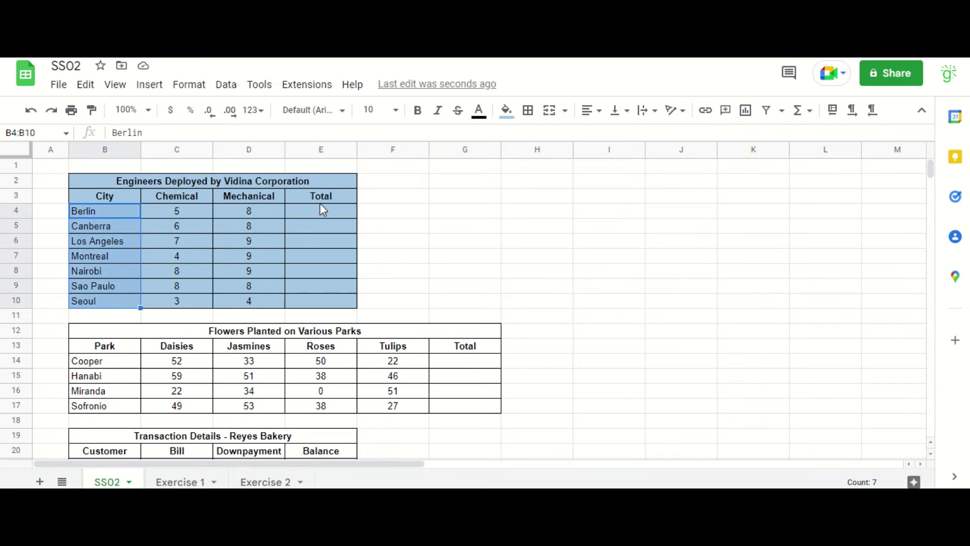
pyautogui.moveTo(321, 196); pyautogui.dragTo(309, 304)
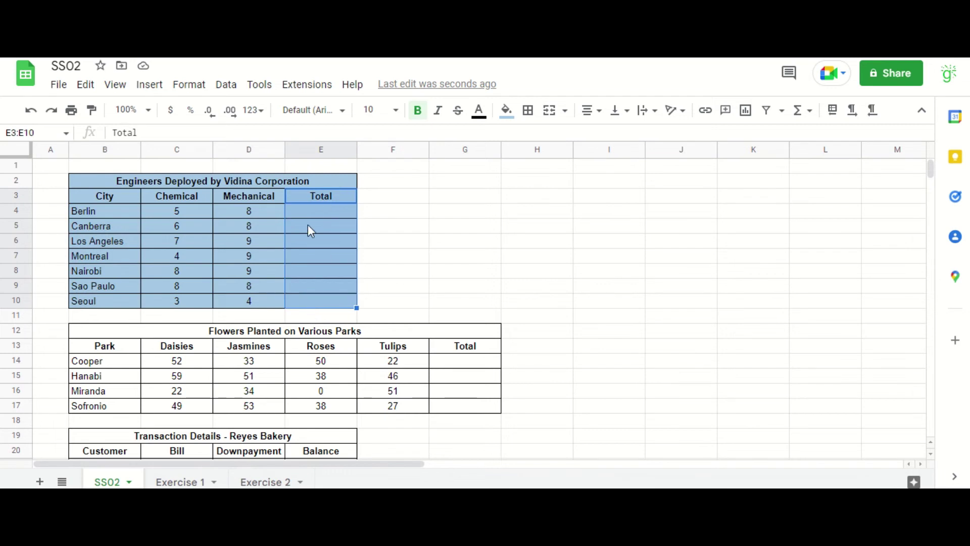
# Enter the formula =C4+D4 in E4 to total Berlin's chemical and mechanical engineers.
pyautogui.click(330, 211)
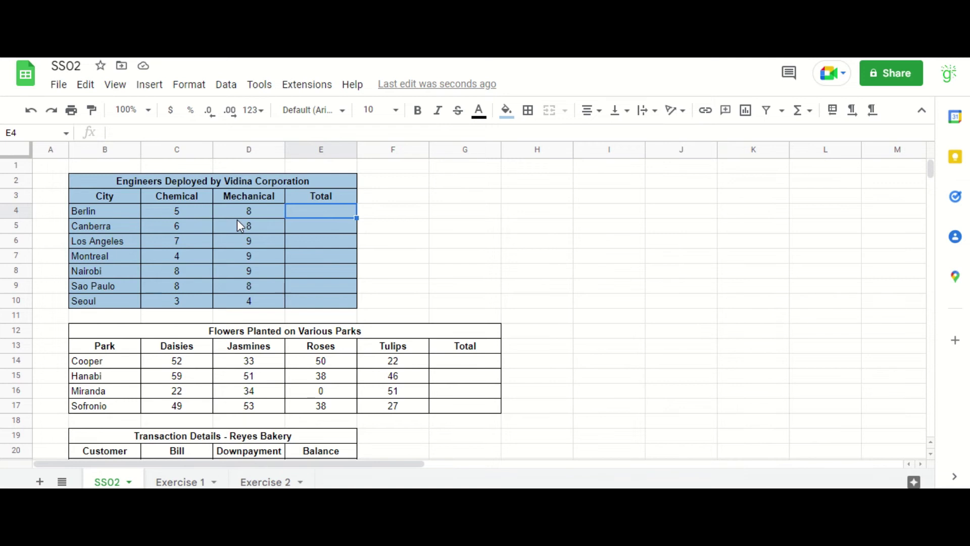
pyautogui.write('=C')
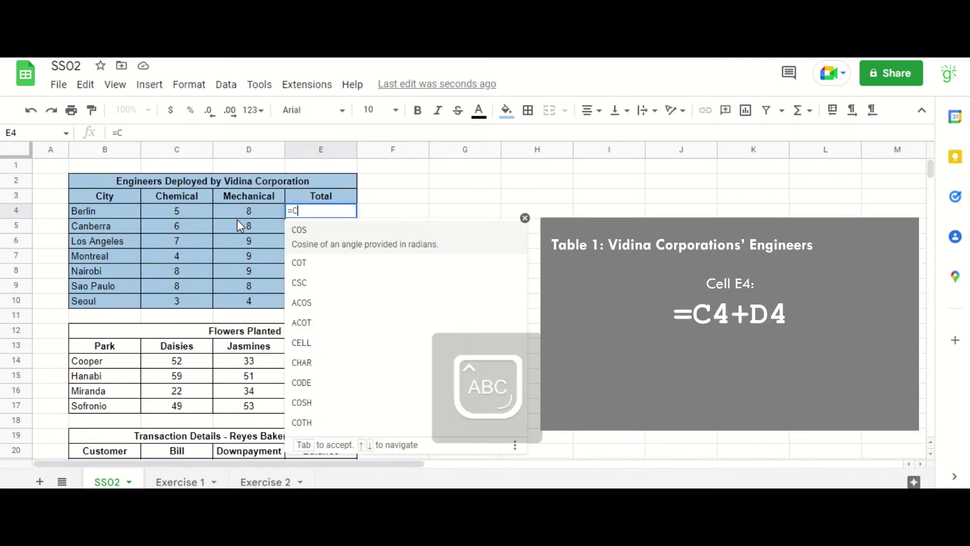
pyautogui.write('4')
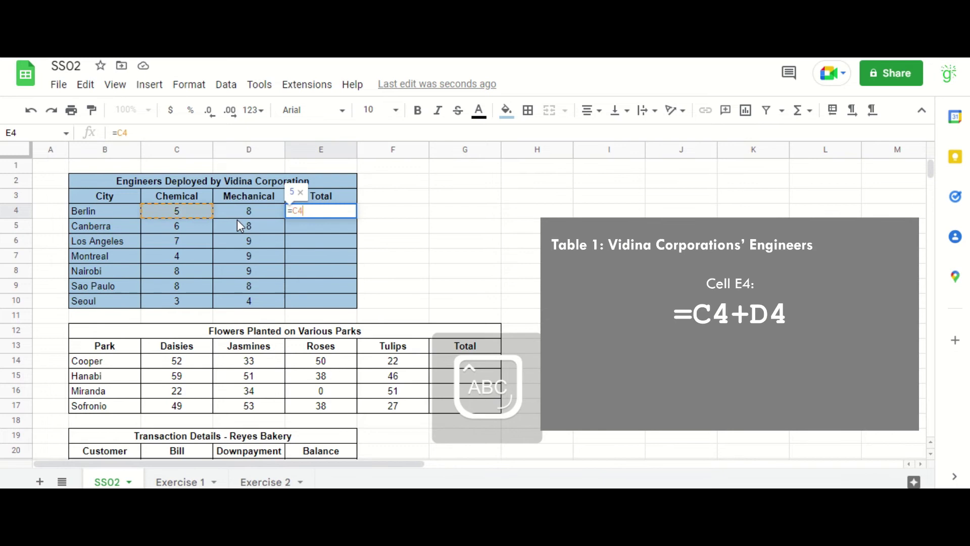
pyautogui.write('+D')
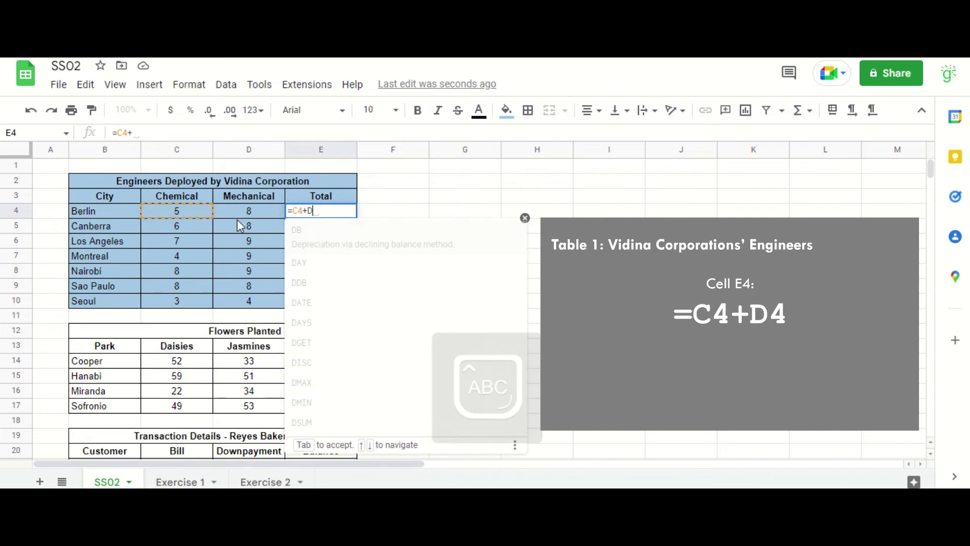
pyautogui.write('4')
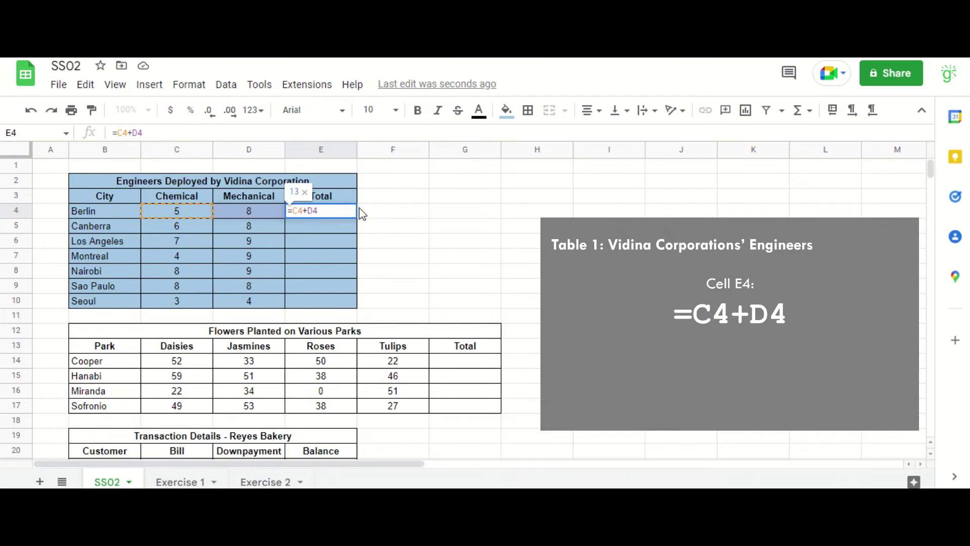
pyautogui.press('Return')
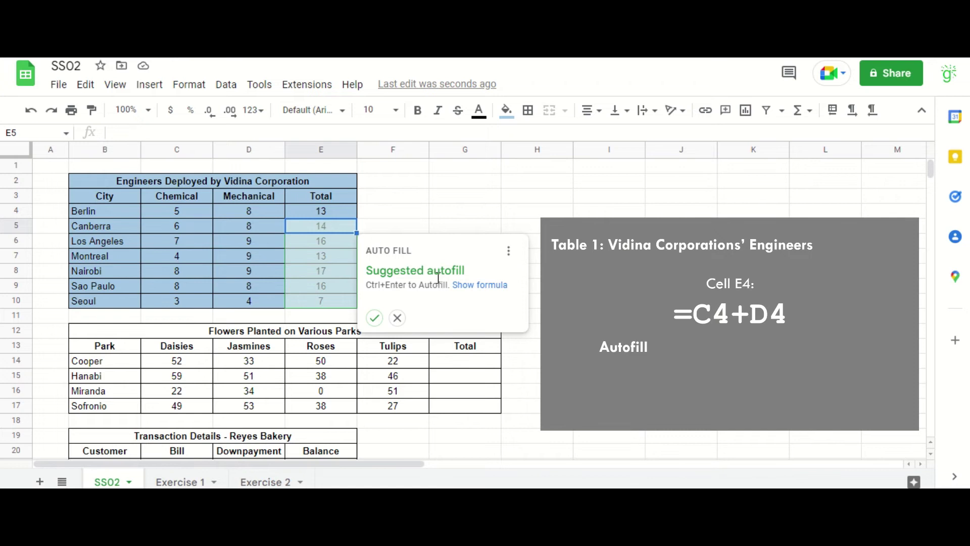
# Accept the suggested autofill for E5:E10, check the filled formulas, and undo the fill.
pyautogui.click(374, 318)
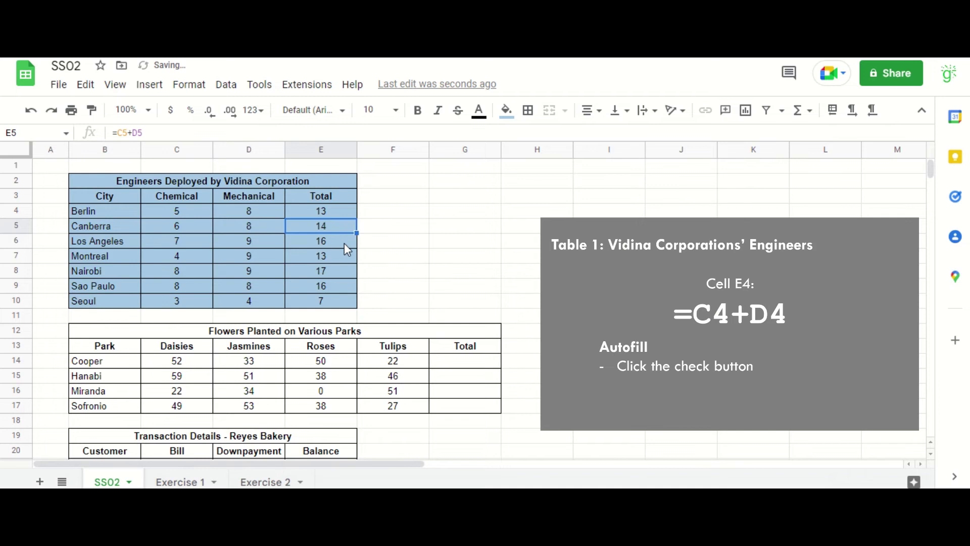
pyautogui.press('Down')
pyautogui.press('Down')
pyautogui.press('Down')
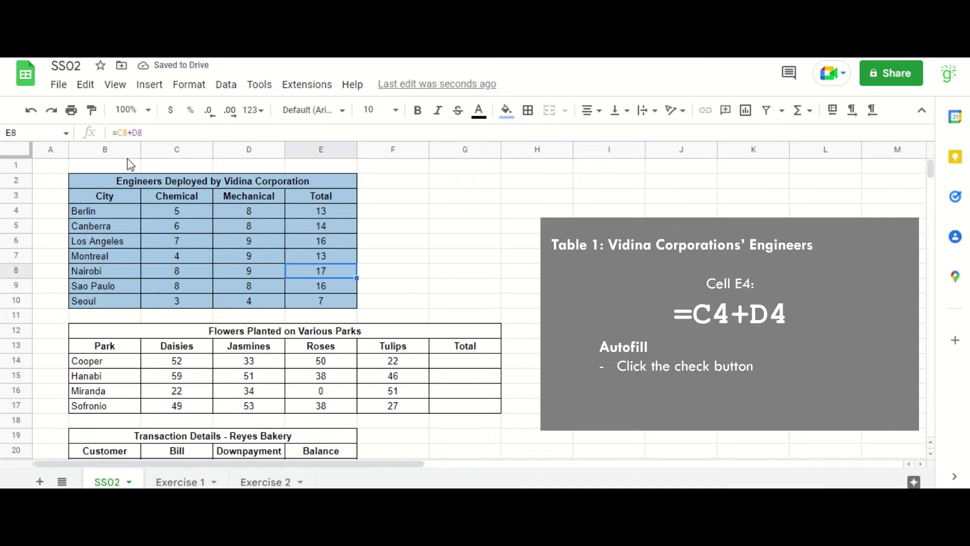
pyautogui.click(28, 121)
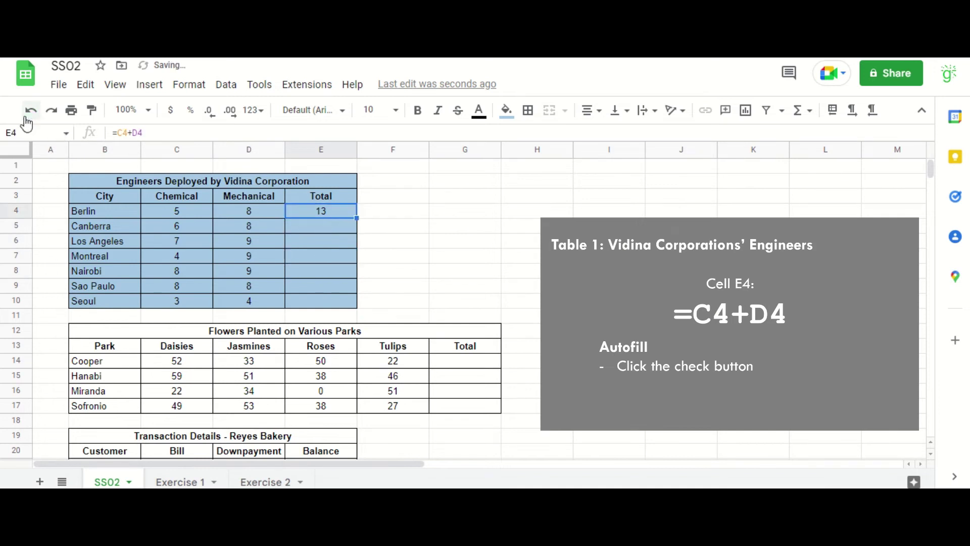
# Copy the E4 total formula down through E10 with the fill handle.
pyautogui.click(374, 210)
pyautogui.click(324, 211)
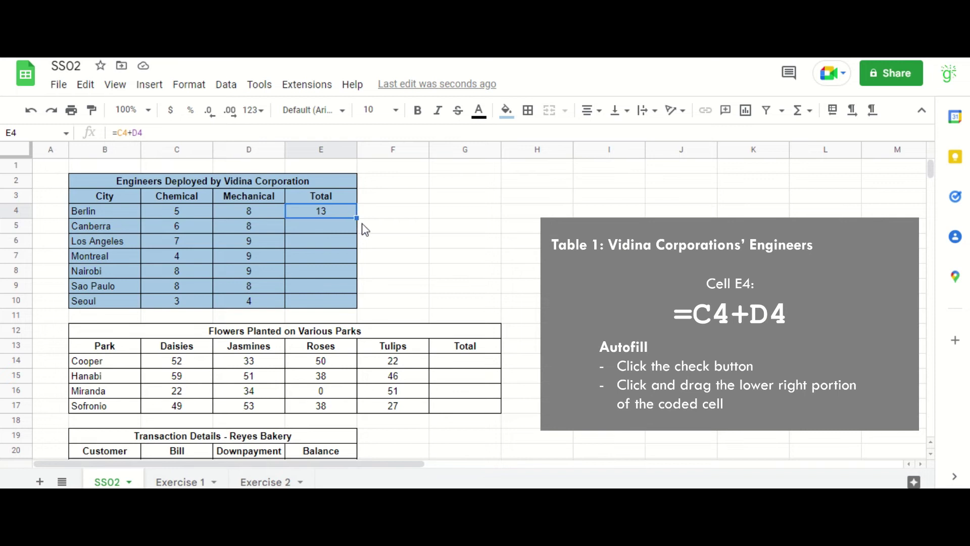
pyautogui.moveTo(353, 217); pyautogui.dragTo(347, 301)
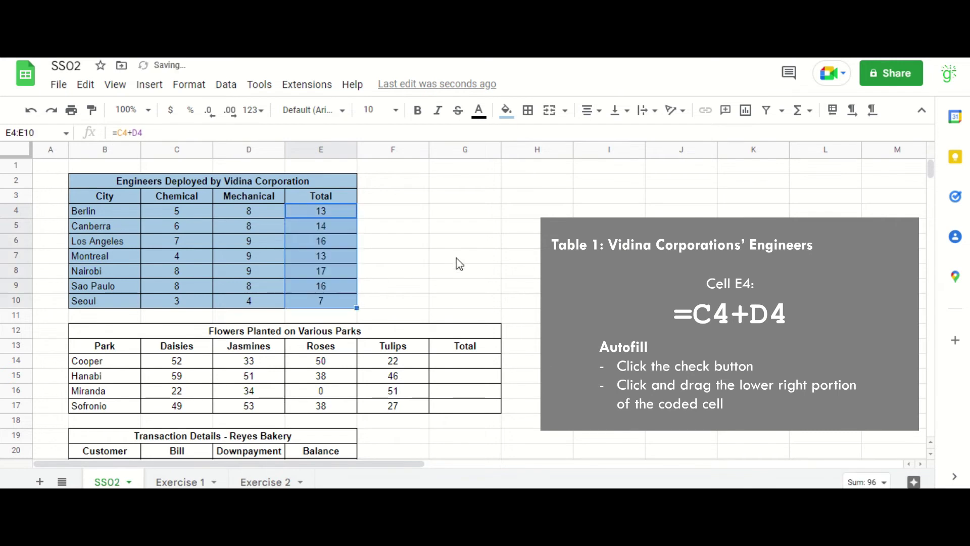
pyautogui.click(457, 257)
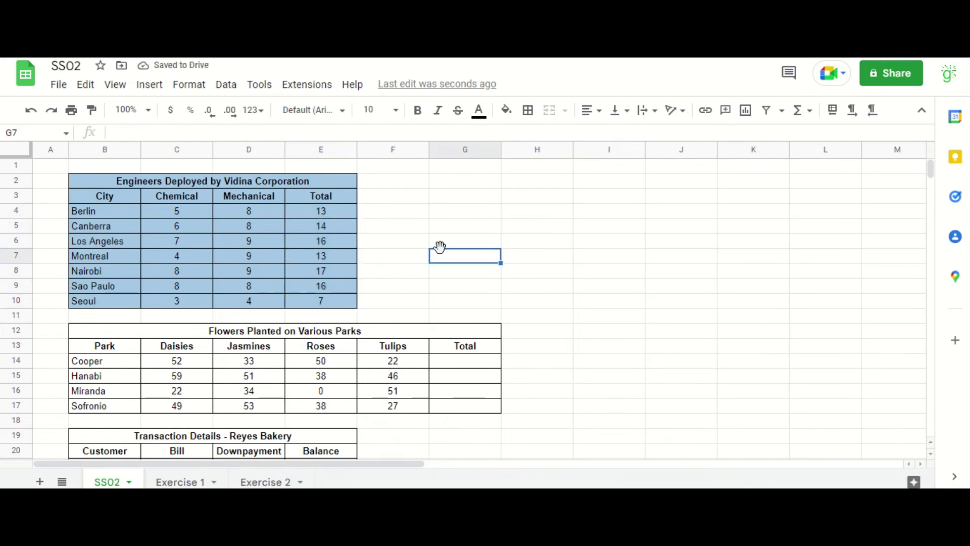
# Fill the Flowers Planted on Various Parks table (B12:G17) with light orange.
pyautogui.scroll(-3, 429, 256)
pyautogui.moveTo(442, 217); pyautogui.dragTo(444, 288)
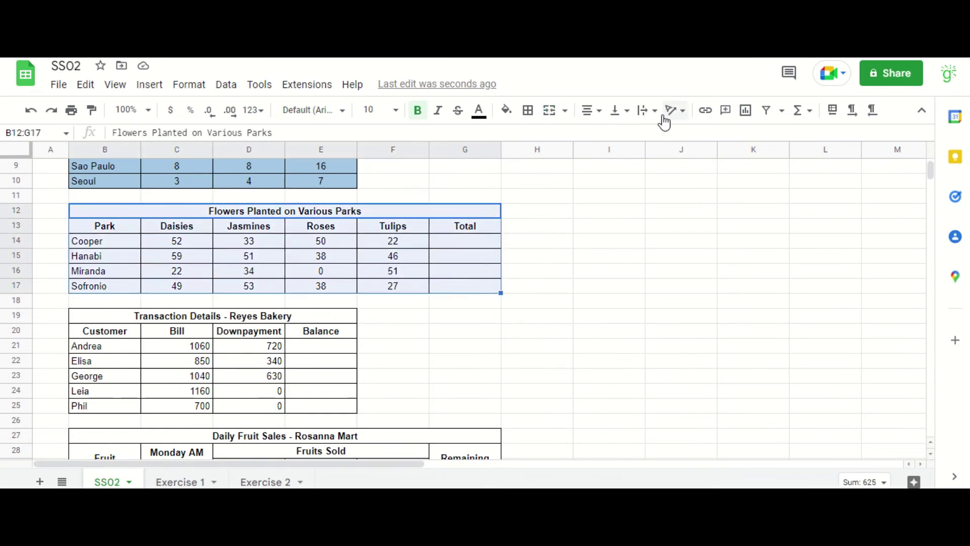
pyautogui.click(507, 111)
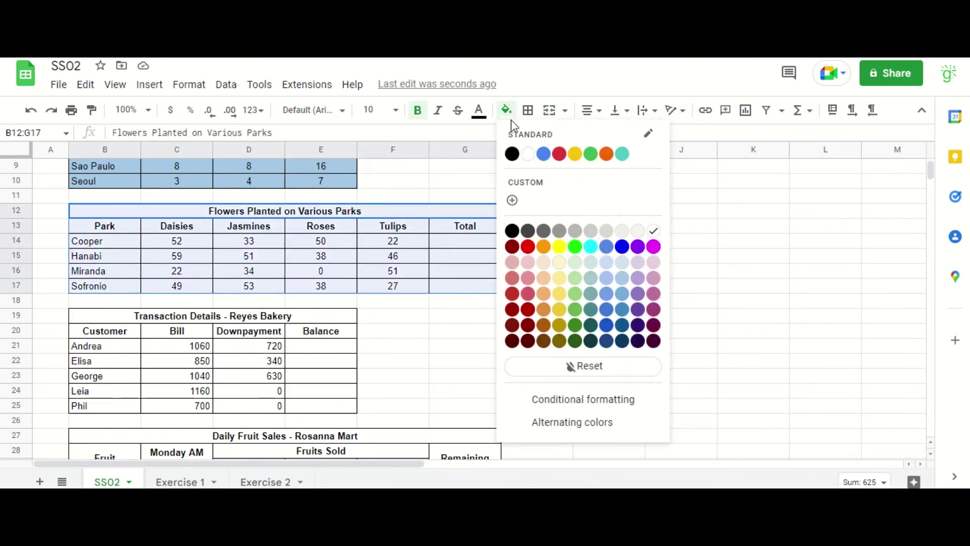
pyautogui.click(543, 263)
pyautogui.click(447, 253)
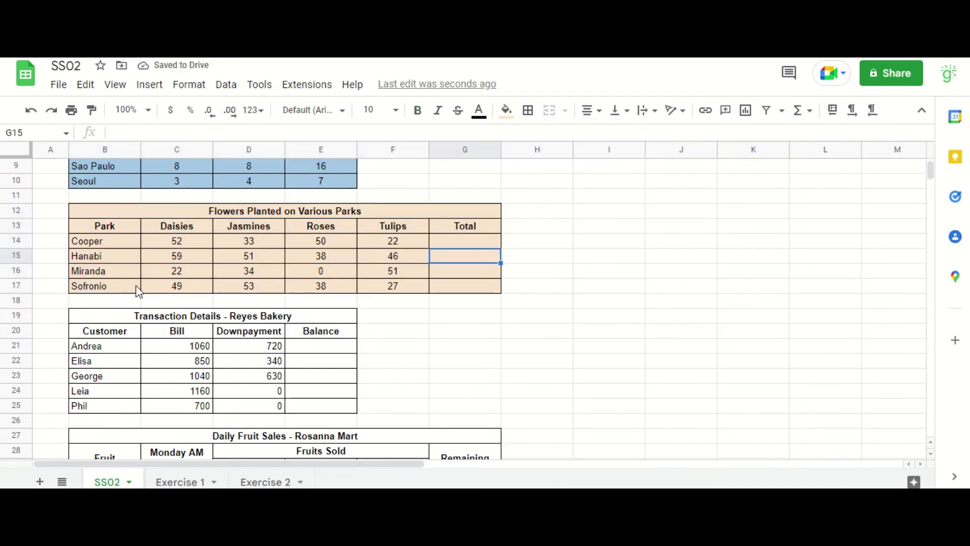
pyautogui.moveTo(188, 230); pyautogui.dragTo(378, 231)
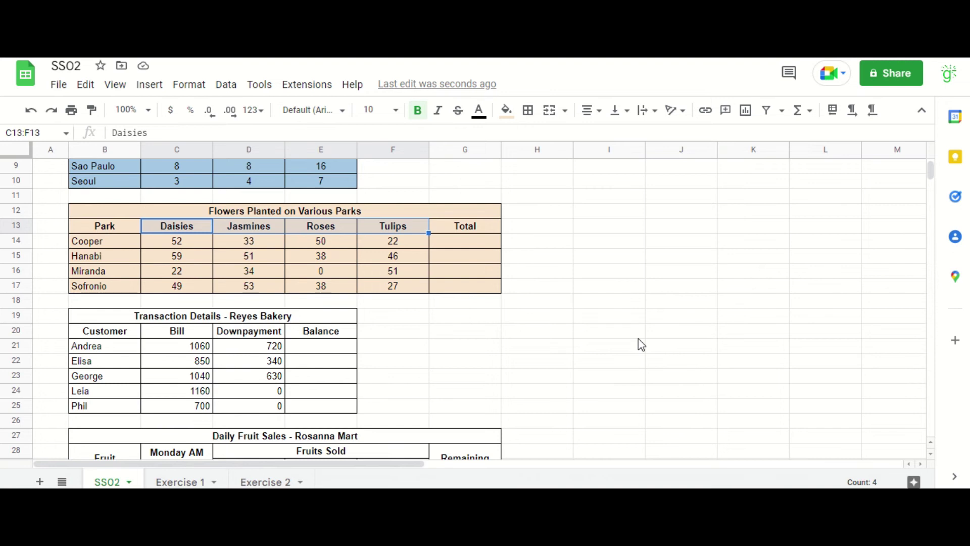
pyautogui.click(553, 255)
pyautogui.moveTo(452, 227); pyautogui.dragTo(470, 286)
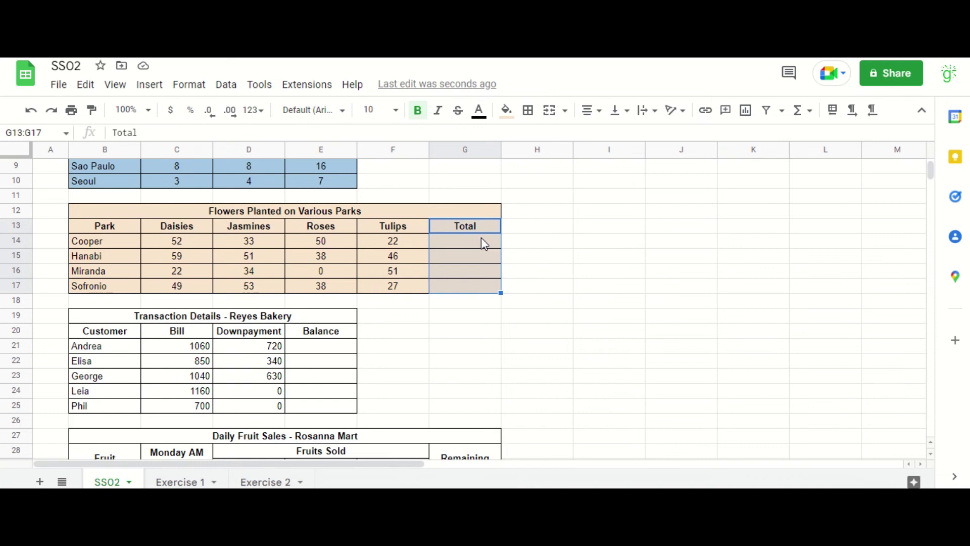
# Try totalling the flowers with =C14+D14+E14+F14 in G14 and the suggested autofill down to G17, undoing both changes.
pyautogui.click(481, 237)
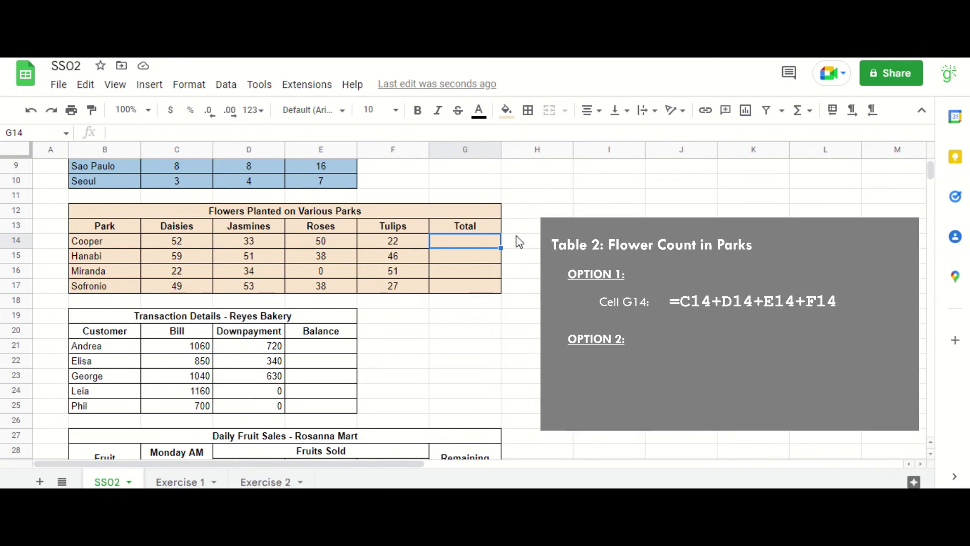
pyautogui.write('=C14+D14+E')
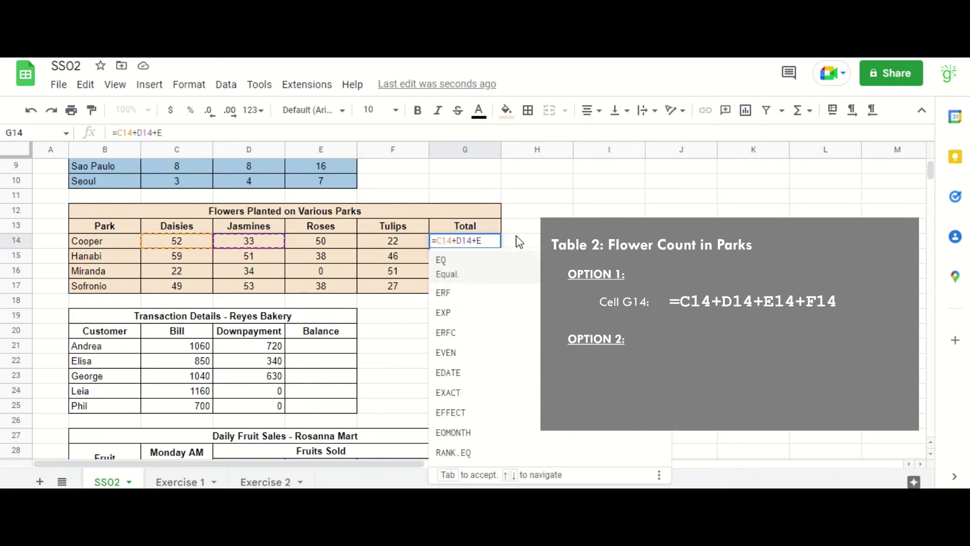
pyautogui.write('14+F14')
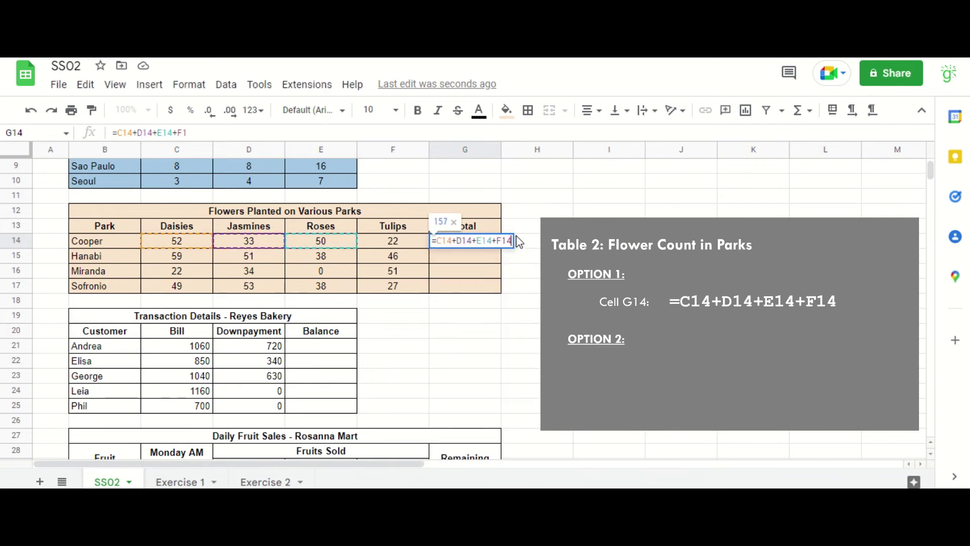
pyautogui.press('Return')
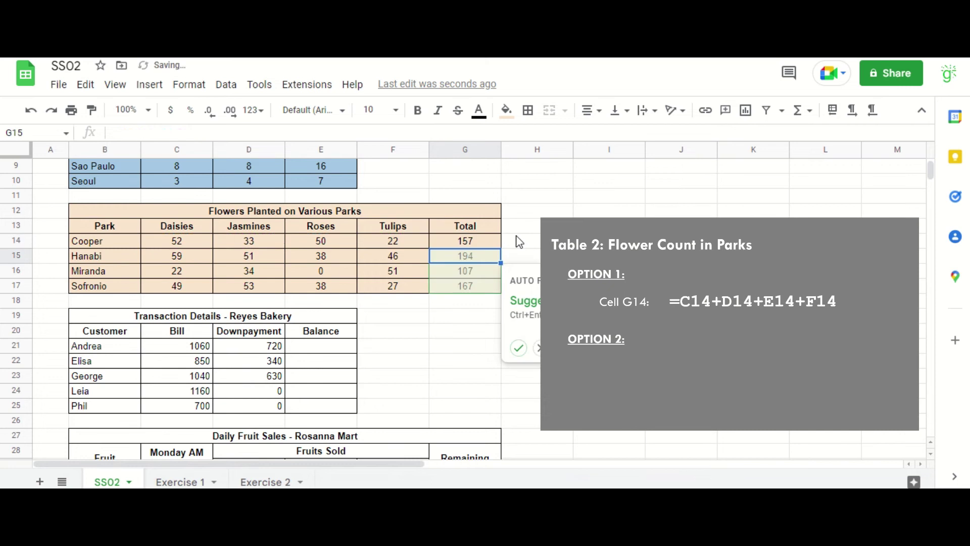
pyautogui.click(517, 350)
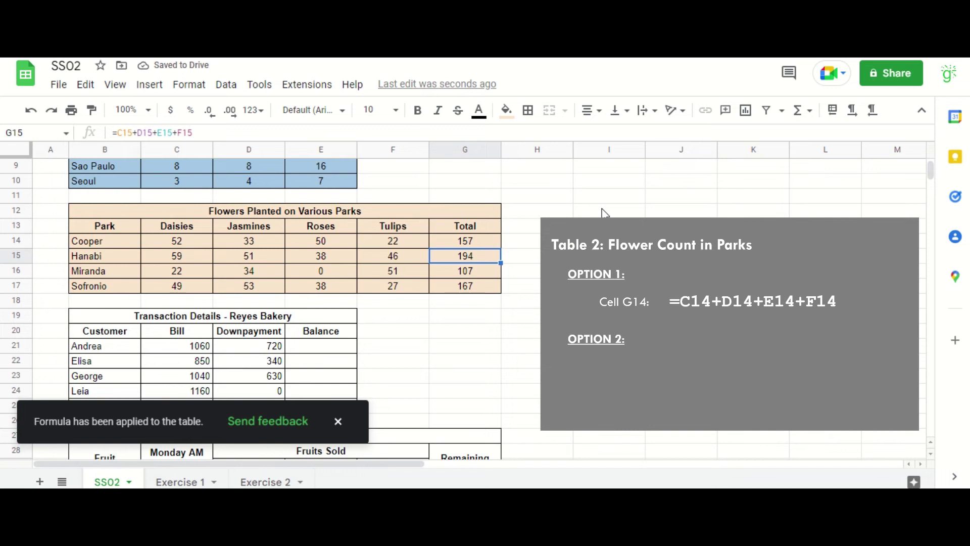
pyautogui.click(29, 112)
pyautogui.click(28, 119)
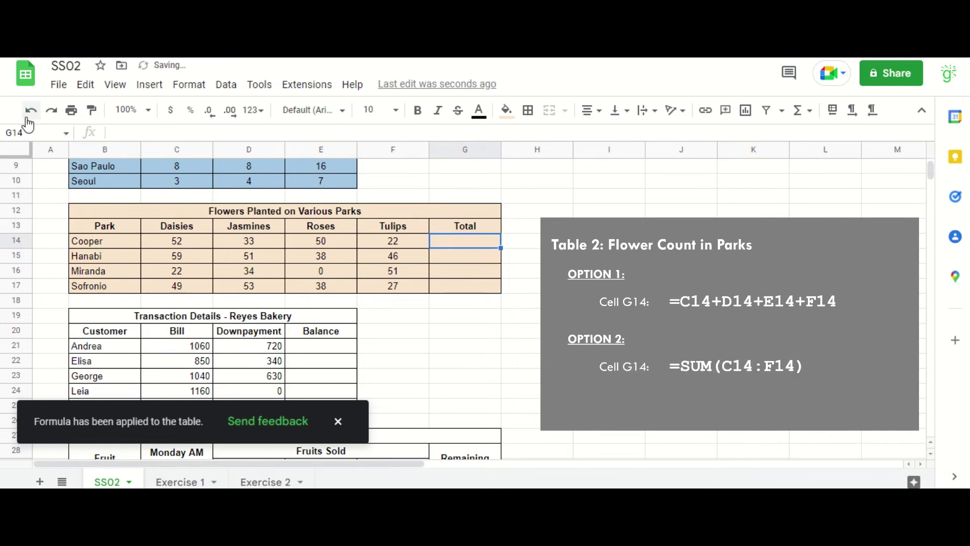
# Enter =SUM(C14:F14) in G14 and accept the suggested autofill for the remaining park totals through G17.
pyautogui.write('=SUM(C14:F14)')
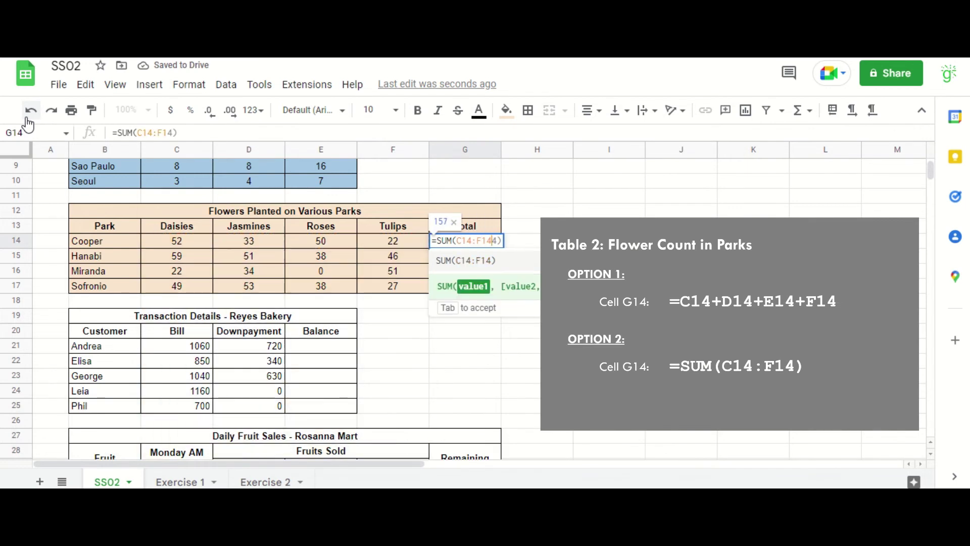
pyautogui.write(')')
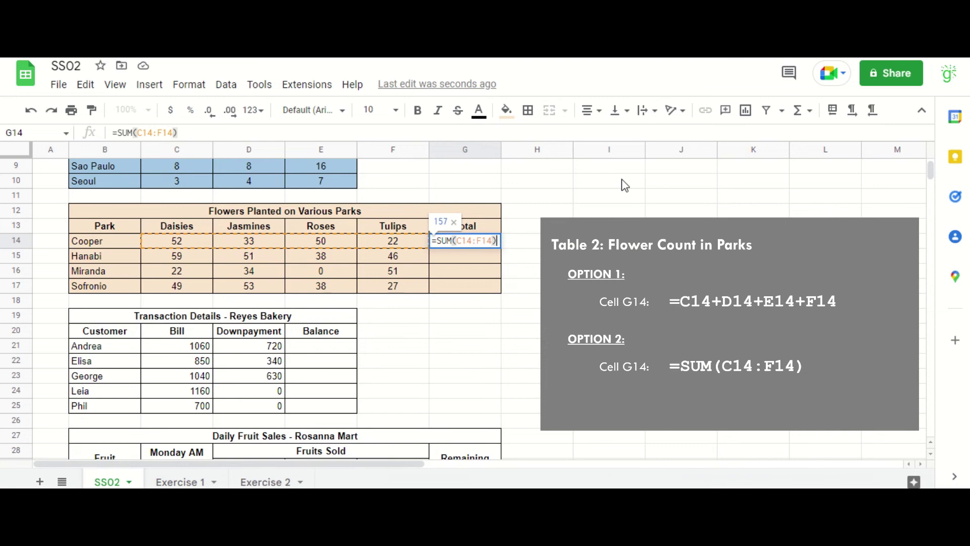
pyautogui.press('Return')
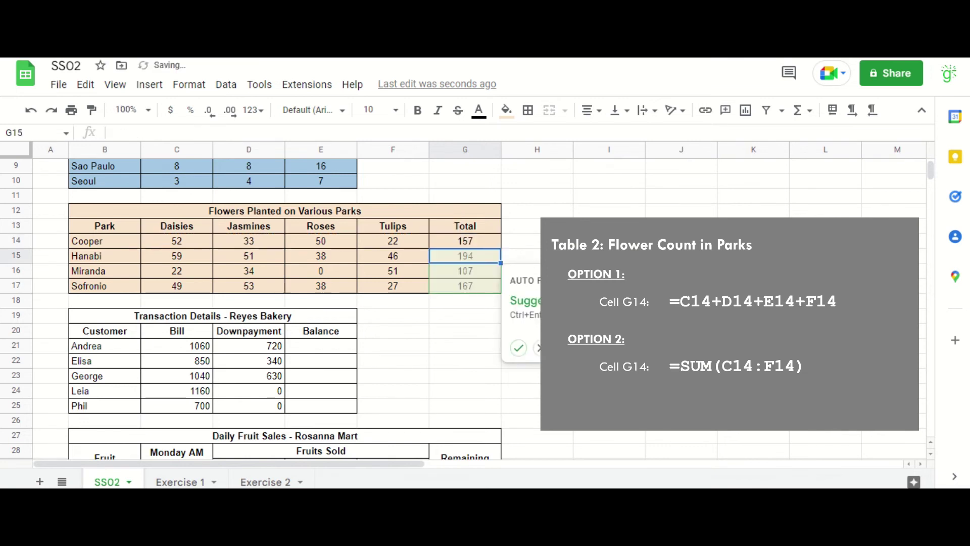
pyautogui.click(518, 347)
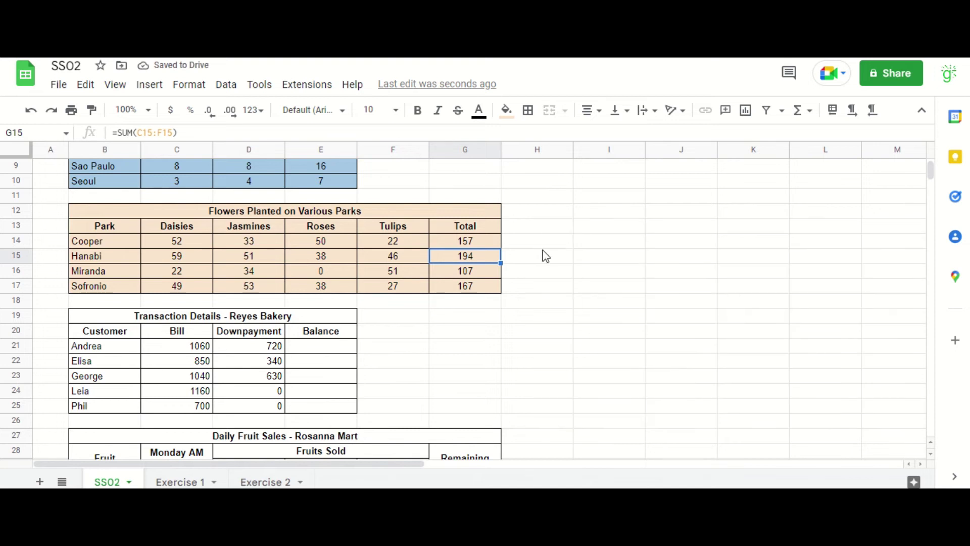
pyautogui.scroll(-2, 543, 252)
pyautogui.scroll(-4, 543, 253)
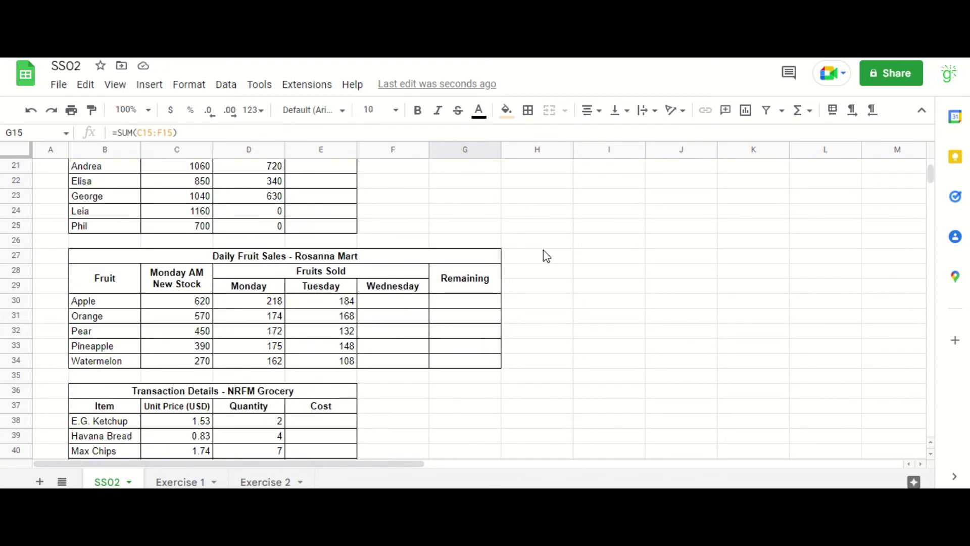
# Fill the Transaction Details - Reyes Bakery table (B19:E25) with light green.
pyautogui.scroll(2, 543, 253)
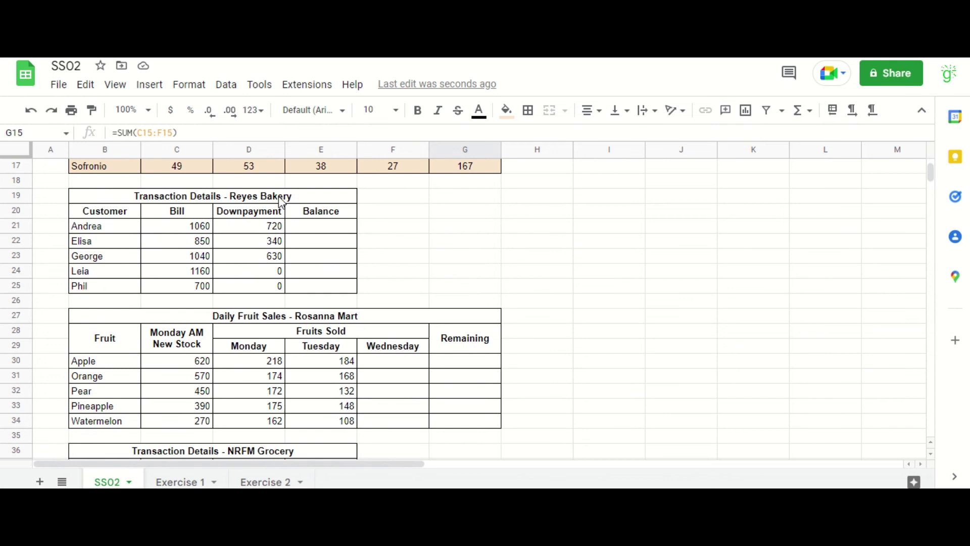
pyautogui.moveTo(282, 200); pyautogui.dragTo(280, 288)
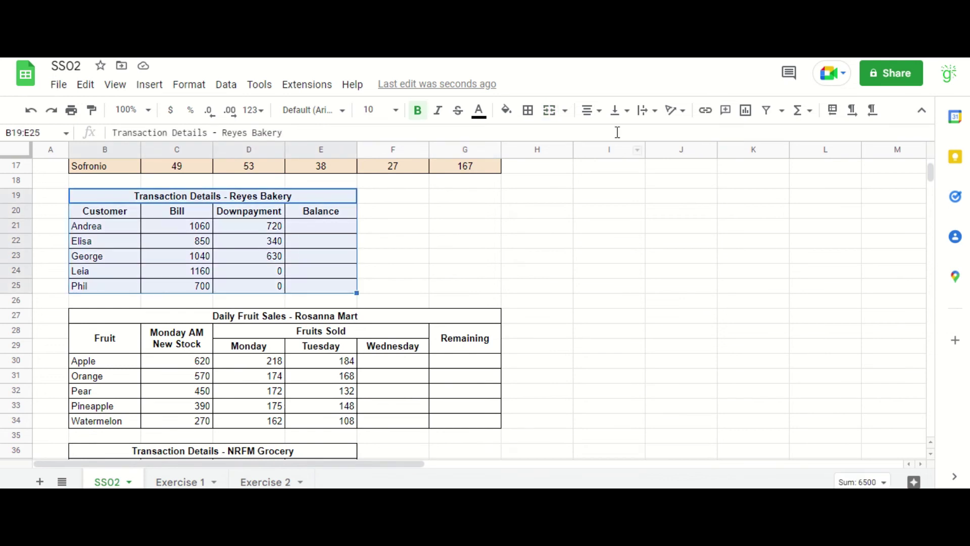
pyautogui.click(508, 111)
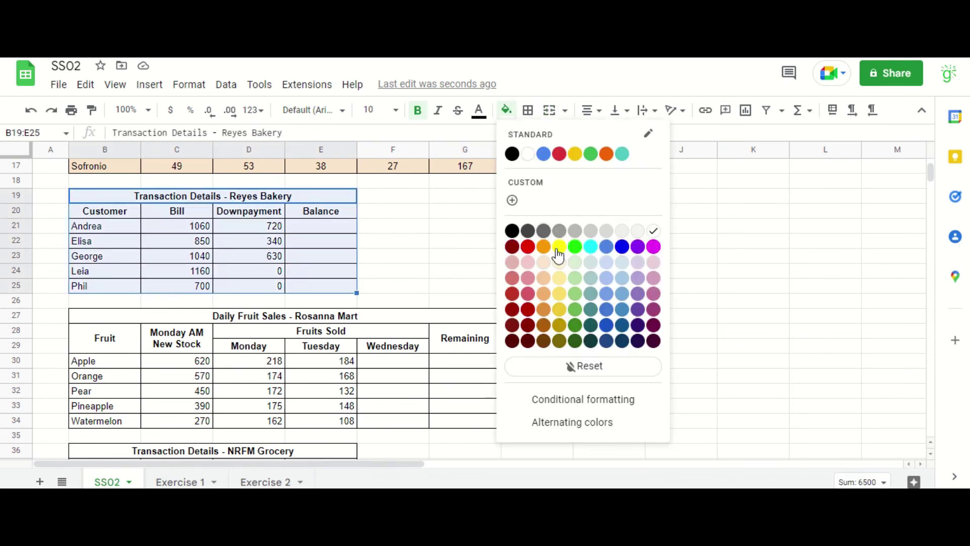
pyautogui.click(579, 270)
pyautogui.click(704, 238)
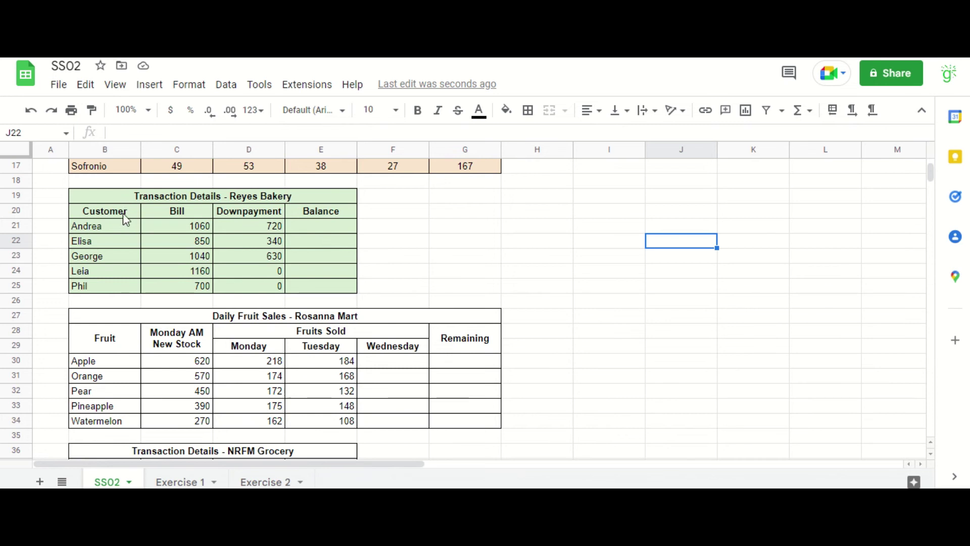
# Review the Reyes Bakery table's Customer, Bill, Downpayment and Balance columns and the first customer's bill and downpayment.
pyautogui.moveTo(123, 216); pyautogui.dragTo(116, 281)
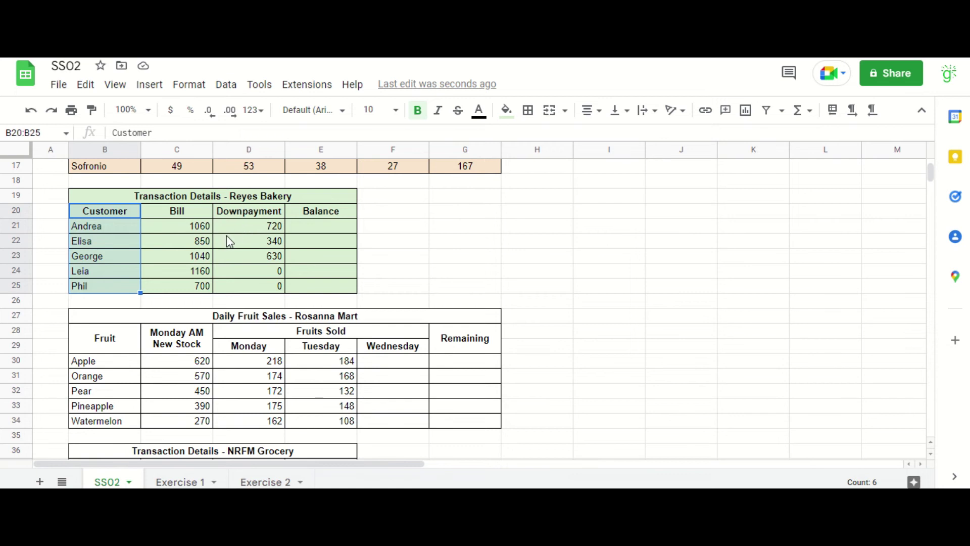
pyautogui.moveTo(187, 213); pyautogui.dragTo(188, 286)
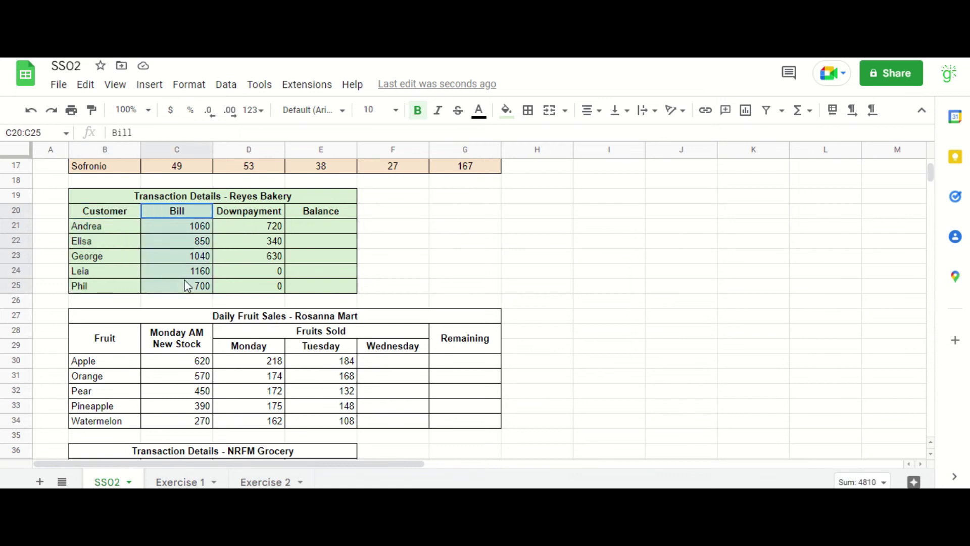
pyautogui.moveTo(275, 211); pyautogui.dragTo(247, 292)
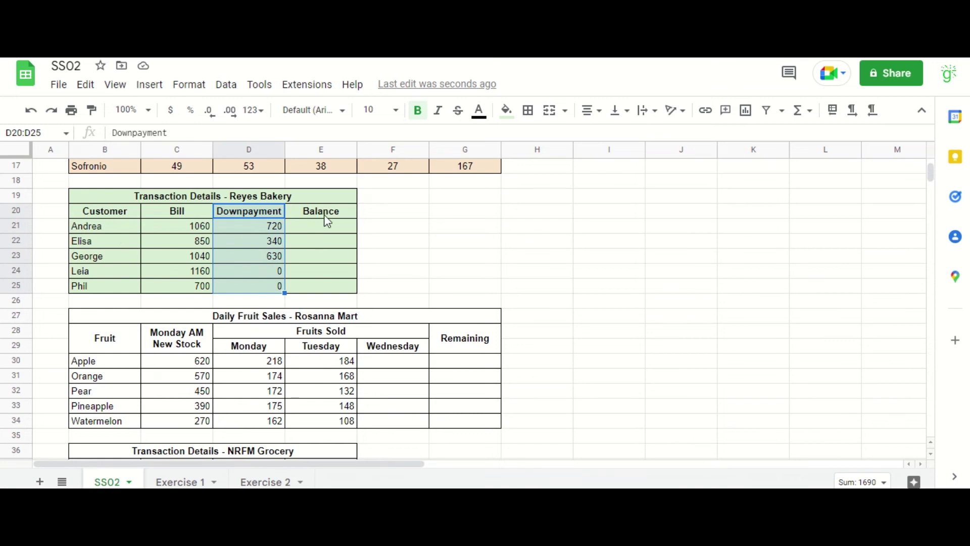
pyautogui.moveTo(324, 214); pyautogui.dragTo(328, 288)
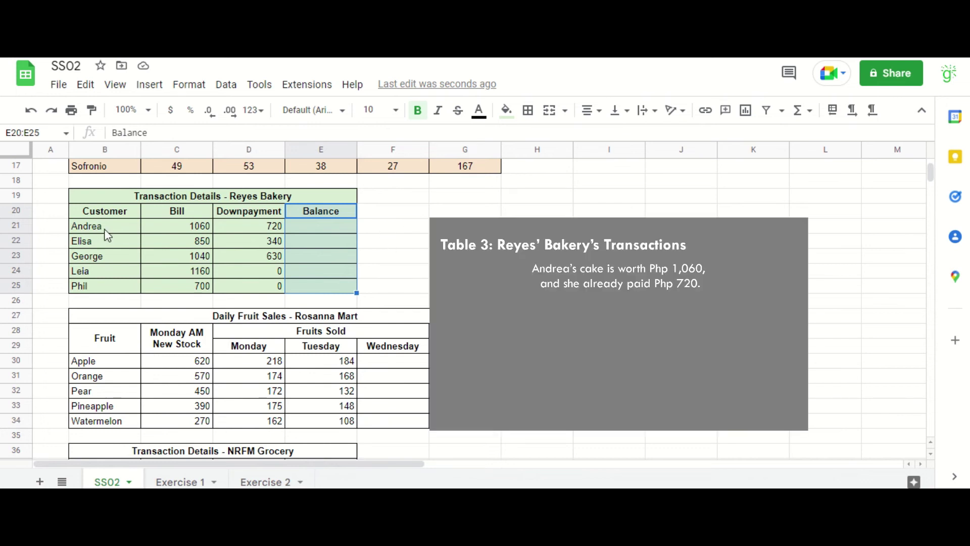
pyautogui.moveTo(116, 227); pyautogui.dragTo(278, 230)
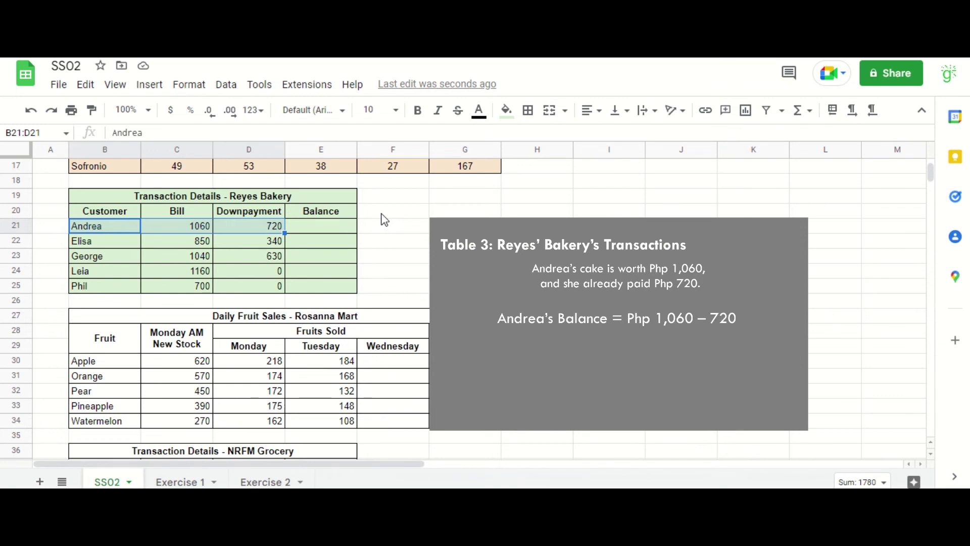
# Enter =C21-D21 in E21 and accept the suggested autofill for the remaining customer balances through E25.
pyautogui.click(345, 232)
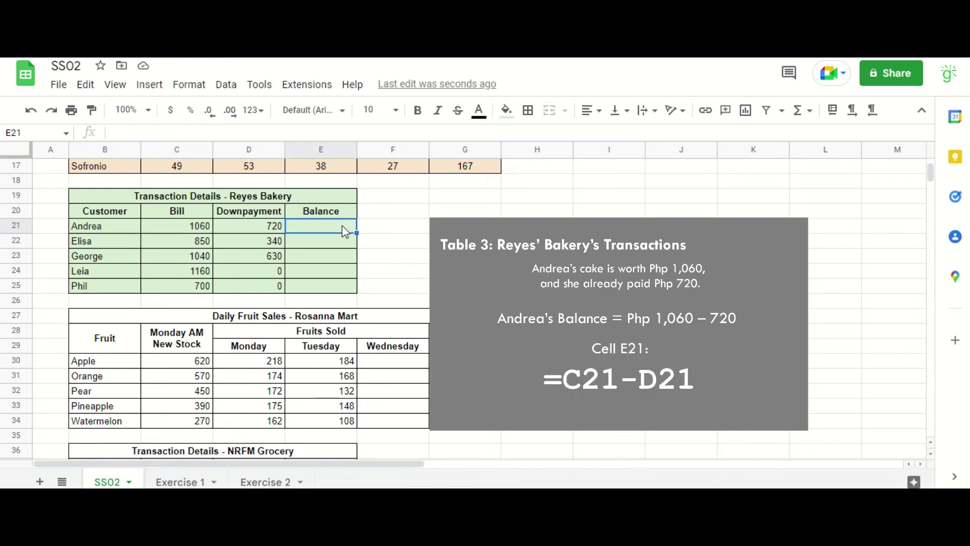
pyautogui.write('=C21-D21-D21')
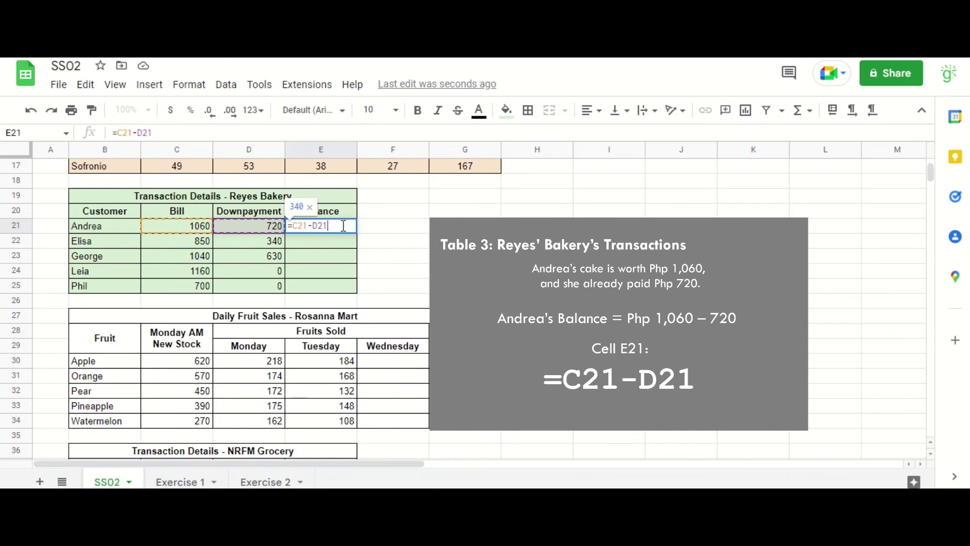
pyautogui.press('Return')
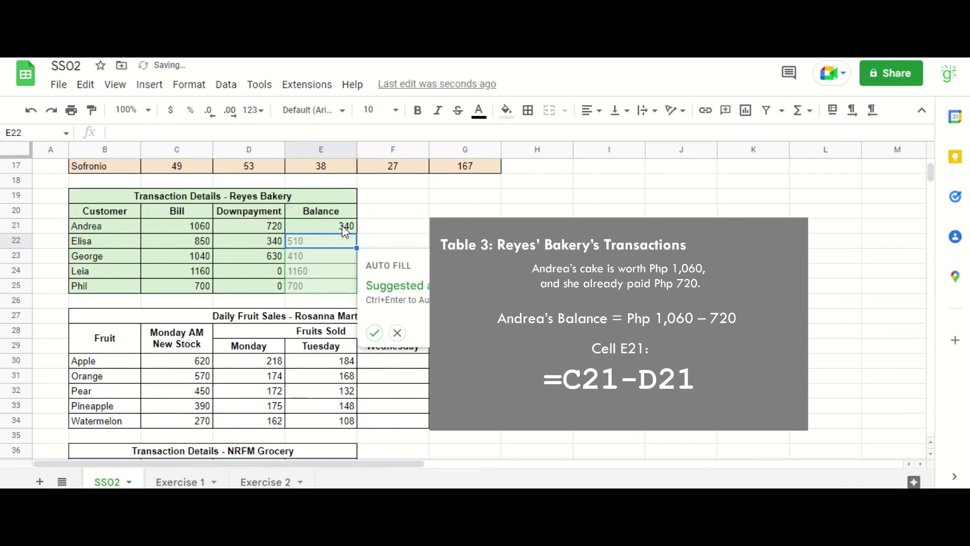
pyautogui.click(374, 333)
pyautogui.click(513, 258)
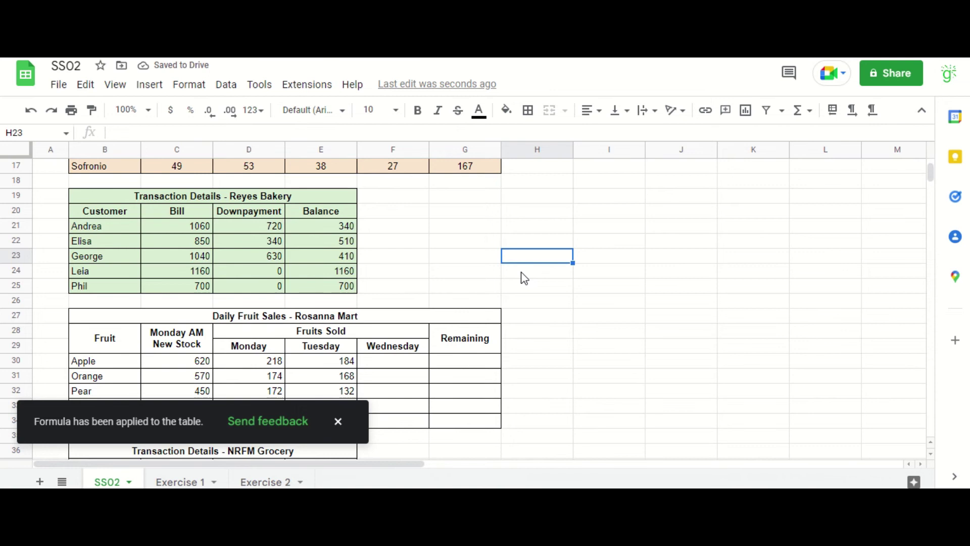
# Fill the Daily Fruit Sales - Rosanna Mart table (B27:G34) with light blue.
pyautogui.scroll(-3, 526, 279)
pyautogui.moveTo(449, 198); pyautogui.dragTo(455, 301)
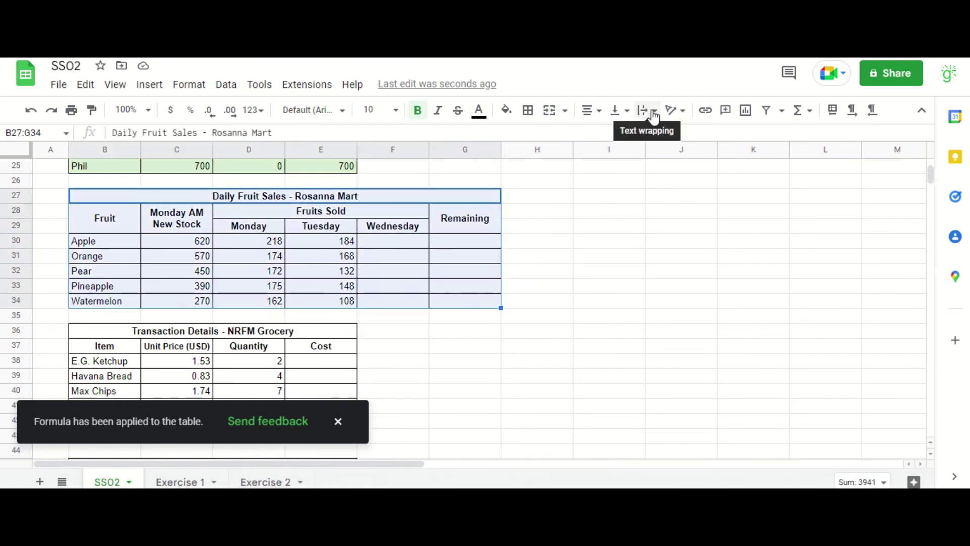
pyautogui.click(506, 110)
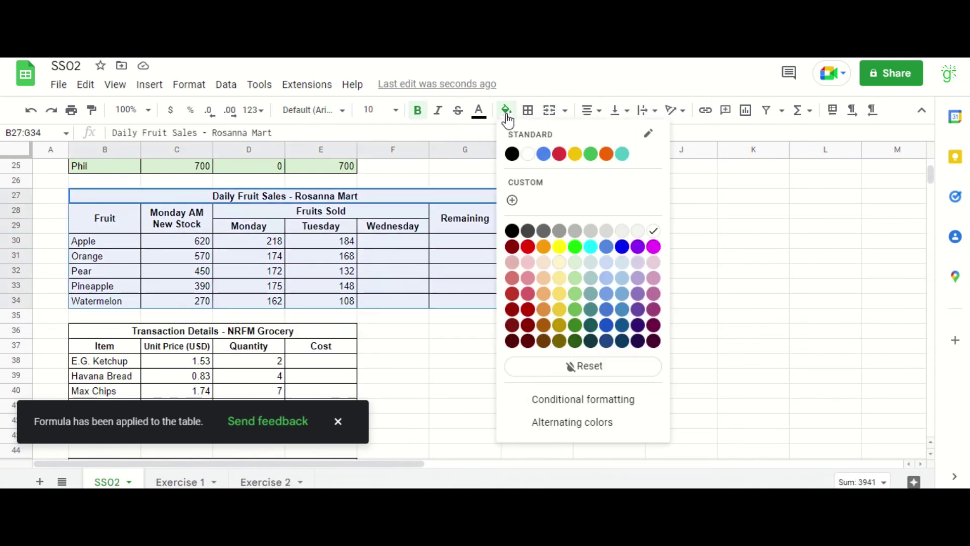
pyautogui.click(628, 271)
pyautogui.click(389, 270)
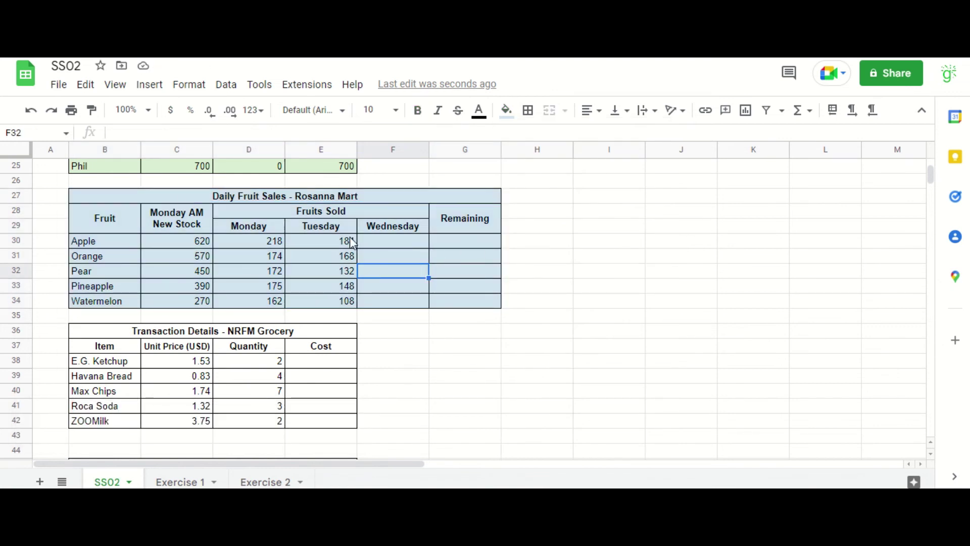
pyautogui.click(532, 227)
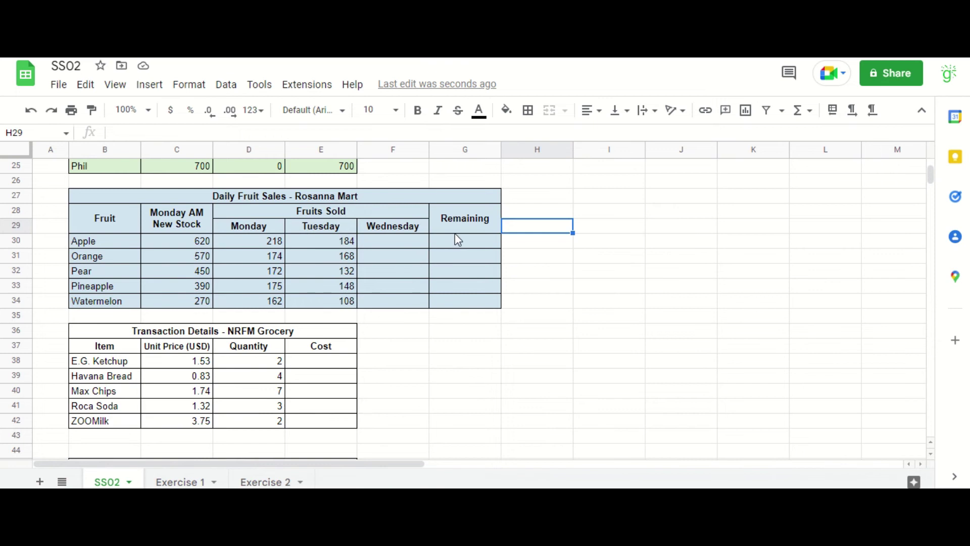
# Enter =C30-D30-E30-F30 in G30 of the Remaining column and accept the suggested autofill through G34.
pyautogui.moveTo(465, 231); pyautogui.dragTo(452, 306)
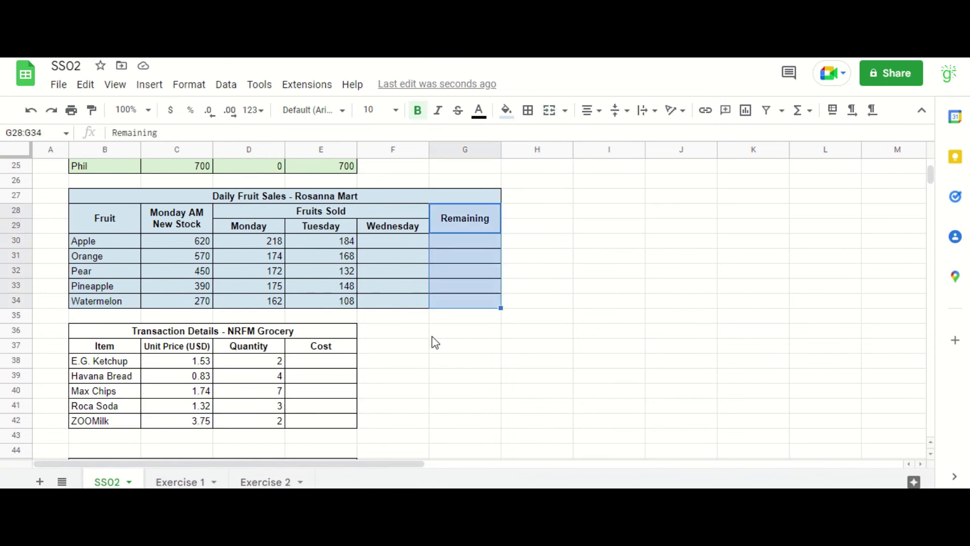
pyautogui.click(432, 333)
pyautogui.click(458, 246)
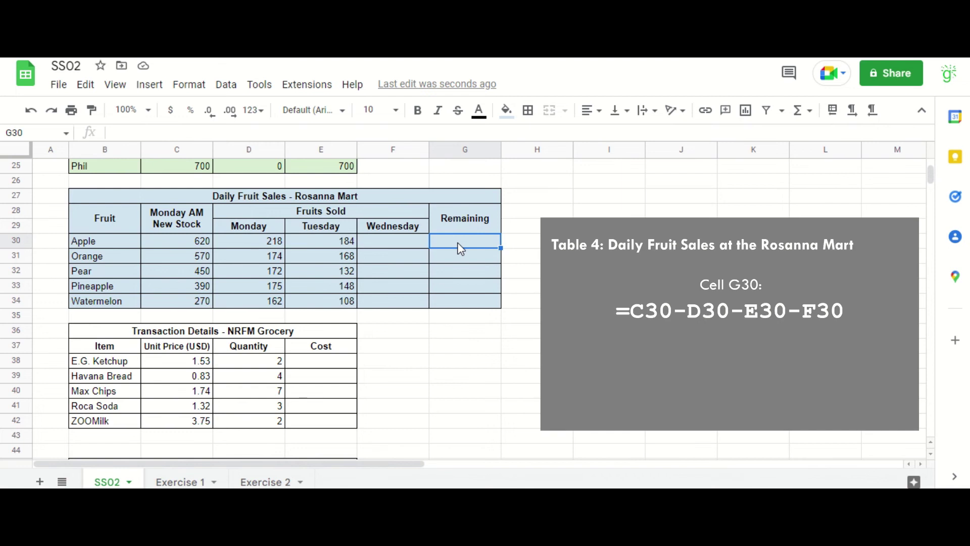
pyautogui.write('=C30')
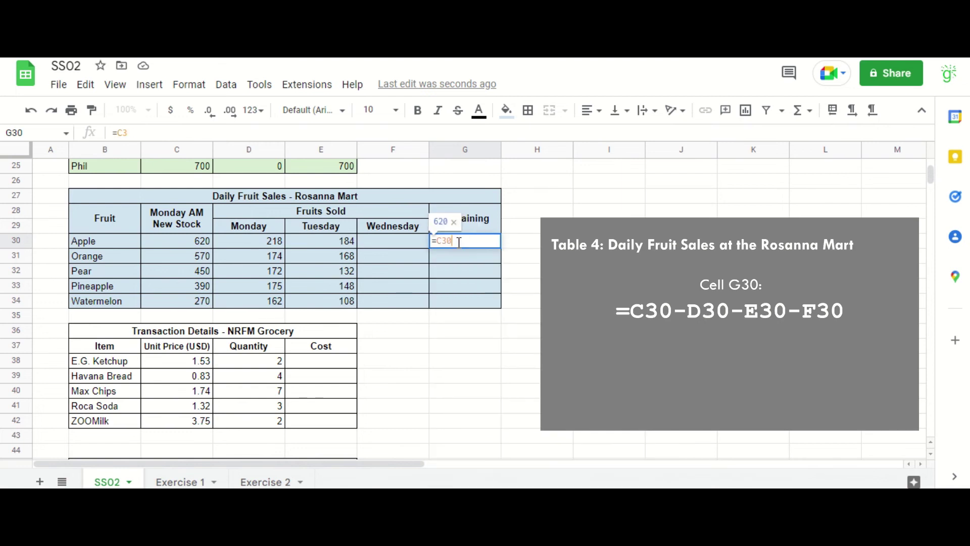
pyautogui.write('-D3')
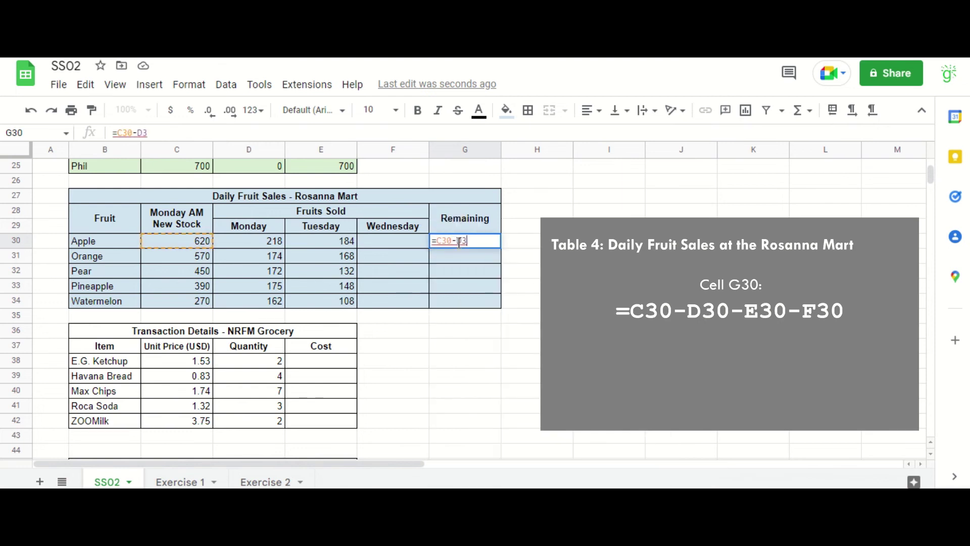
pyautogui.write('0-E')
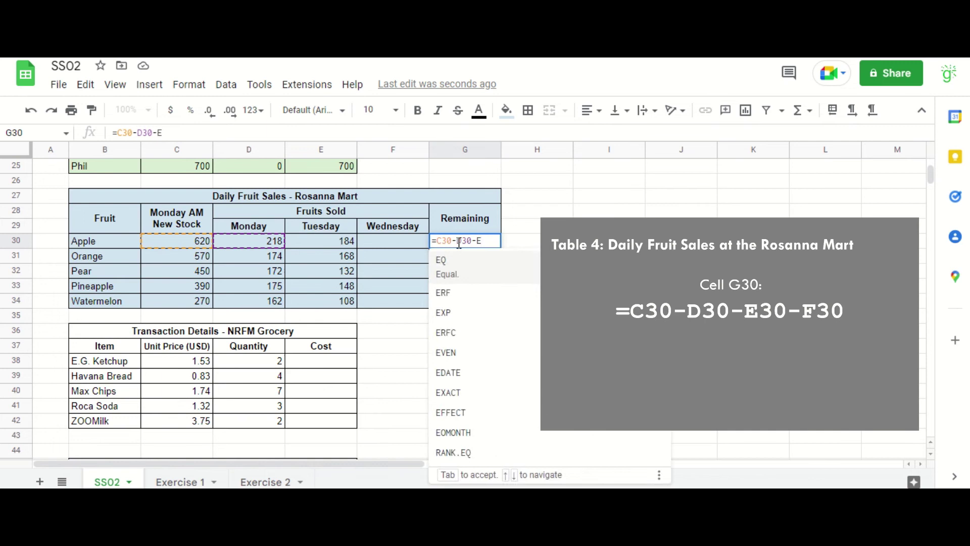
pyautogui.write('30-F30')
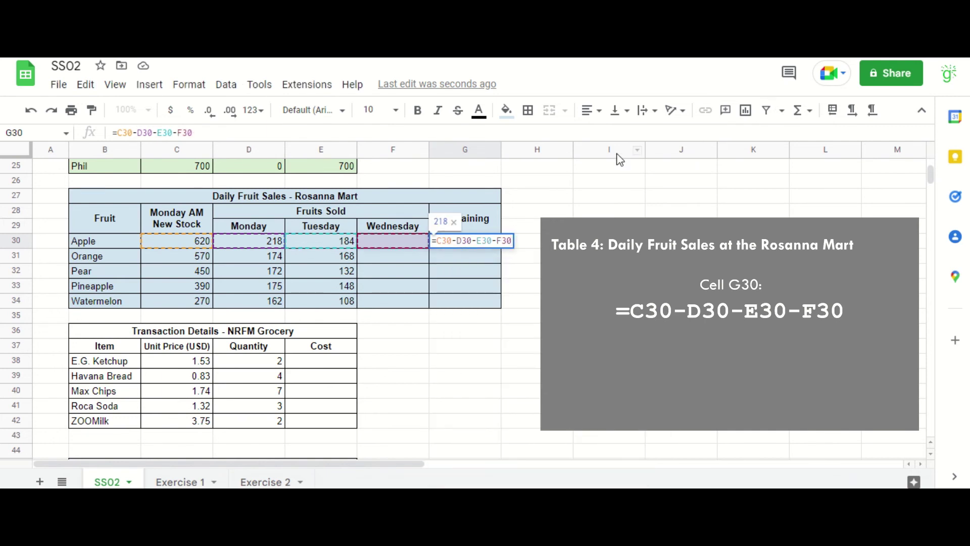
pyautogui.press('Return')
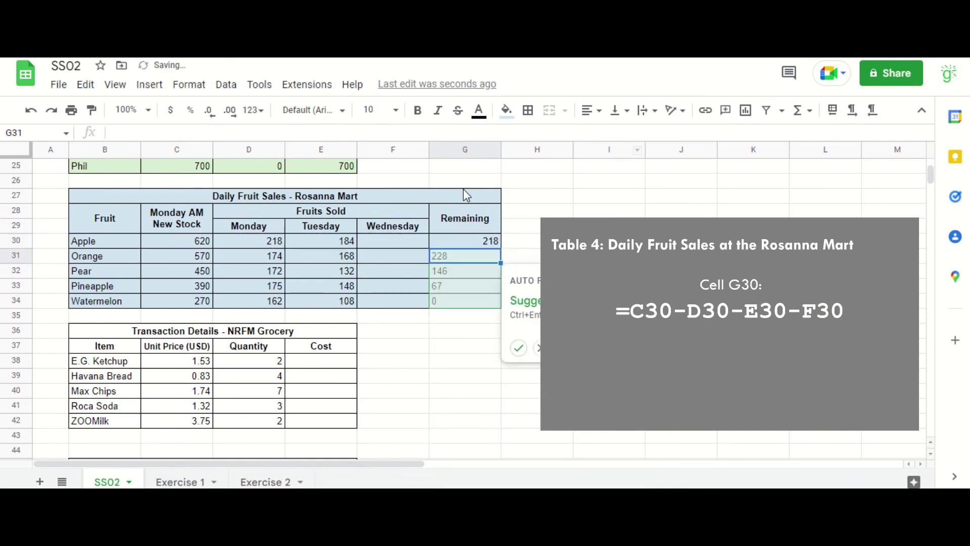
pyautogui.click(518, 348)
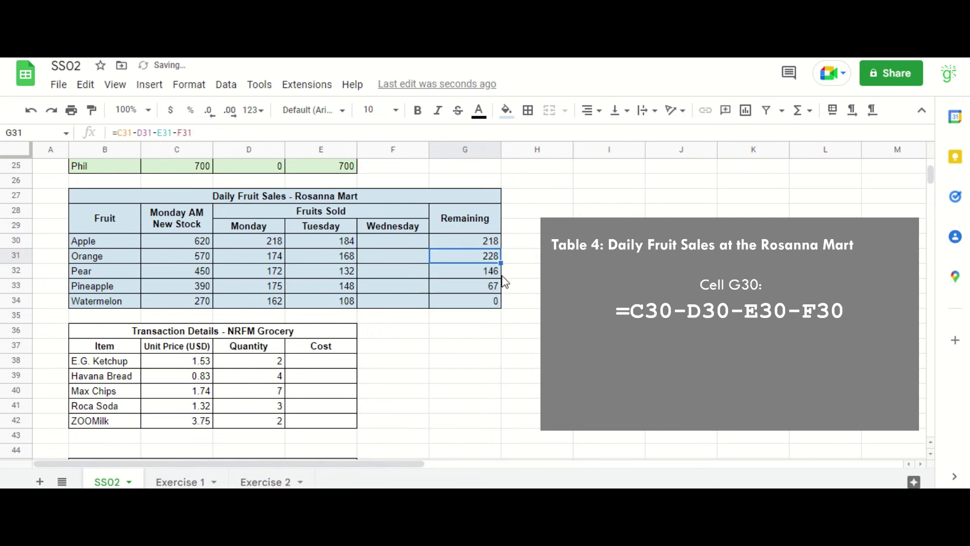
# Enter the Wednesday sales in F31:F33: 163 for Orange, 121 for Pear and 25 for Pineapple.
pyautogui.click(396, 257)
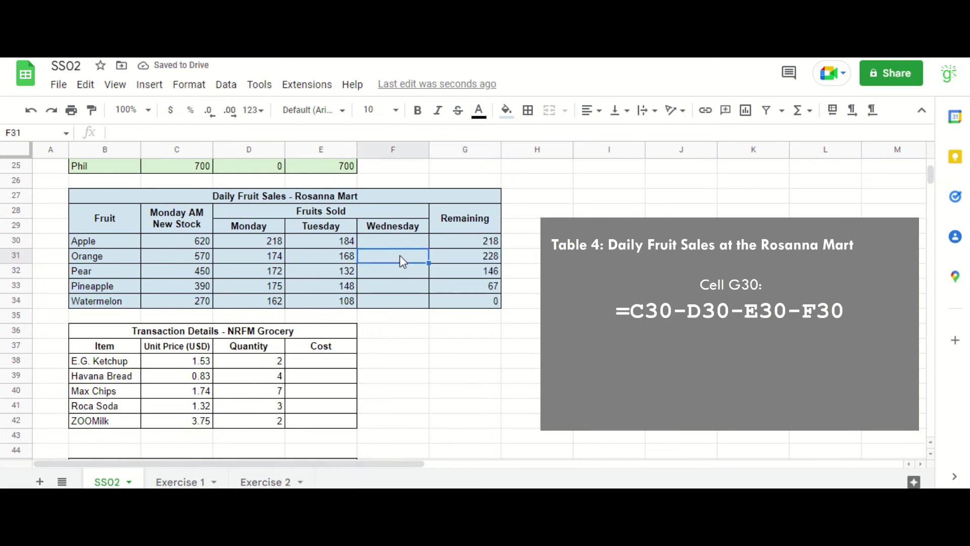
pyautogui.write('1')
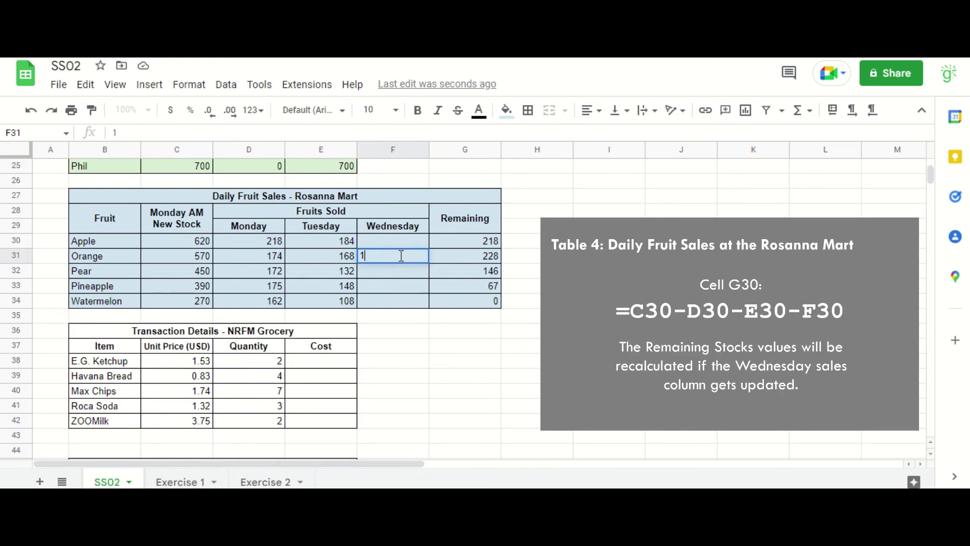
pyautogui.write('63')
pyautogui.press('Return')
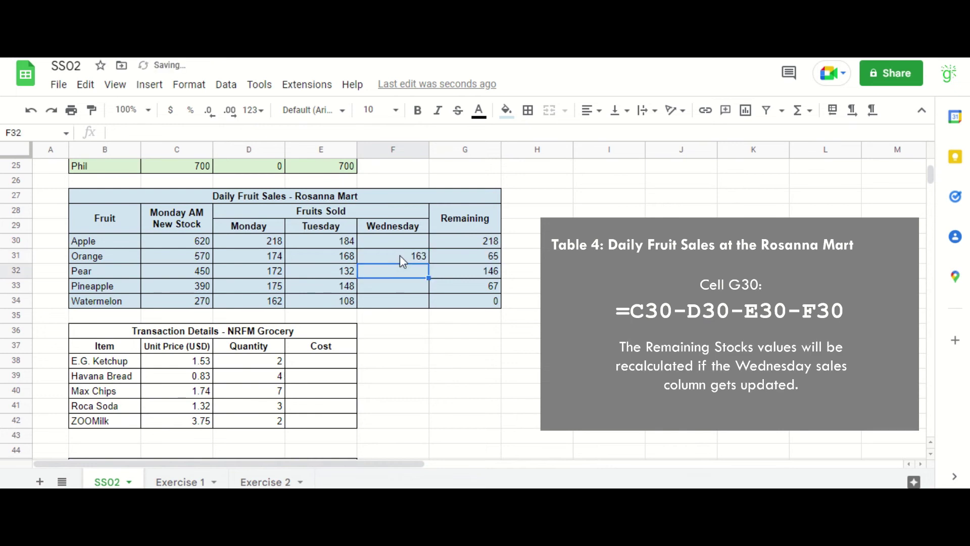
pyautogui.write('121')
pyautogui.press('Return')
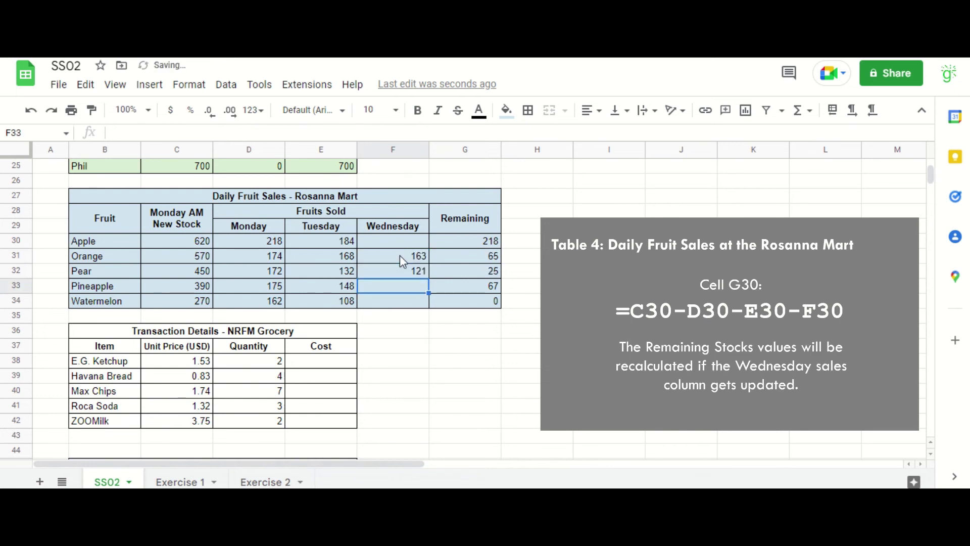
pyautogui.write('25')
pyautogui.press('Return')
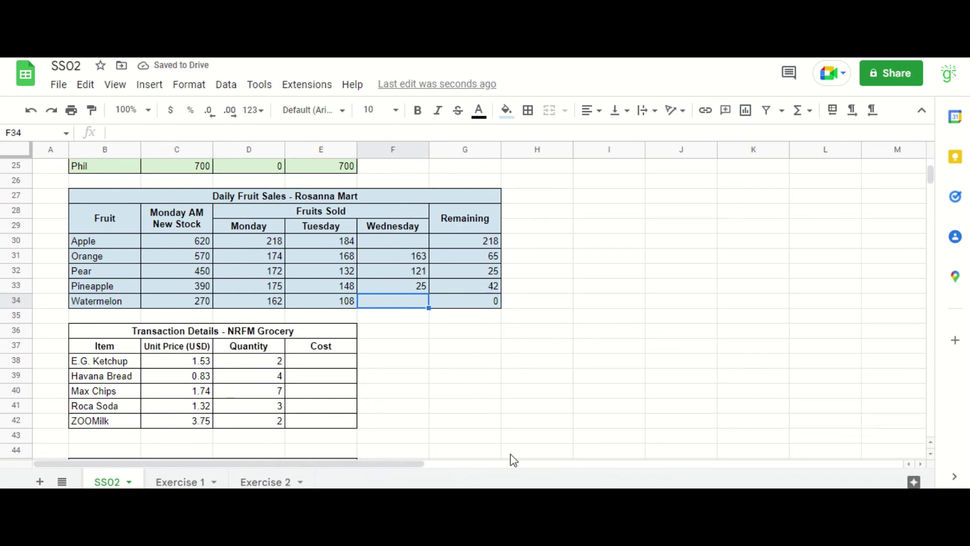
# Fill the Transaction Details - NRFM Grocery table (B36:E42) with light orange.
pyautogui.scroll(-3, 475, 329)
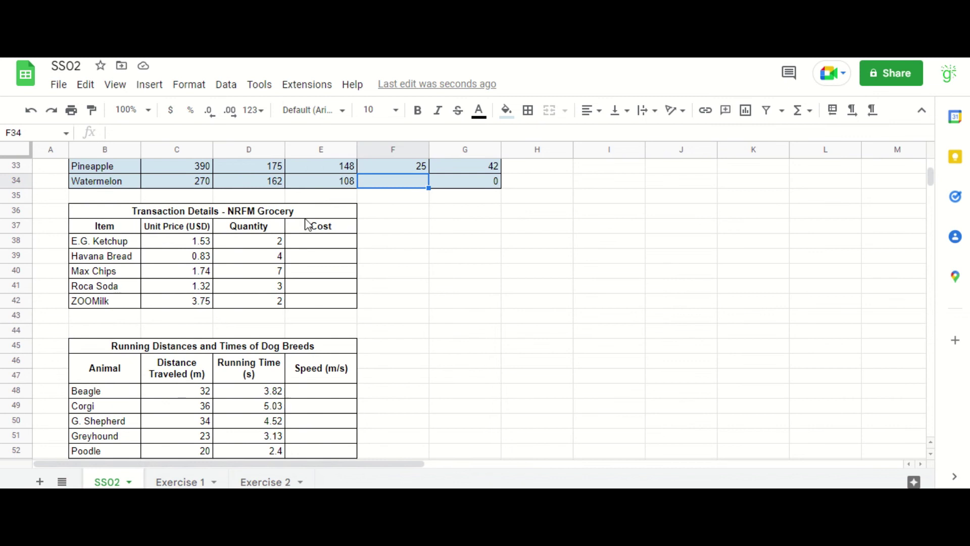
pyautogui.moveTo(313, 212); pyautogui.dragTo(332, 299)
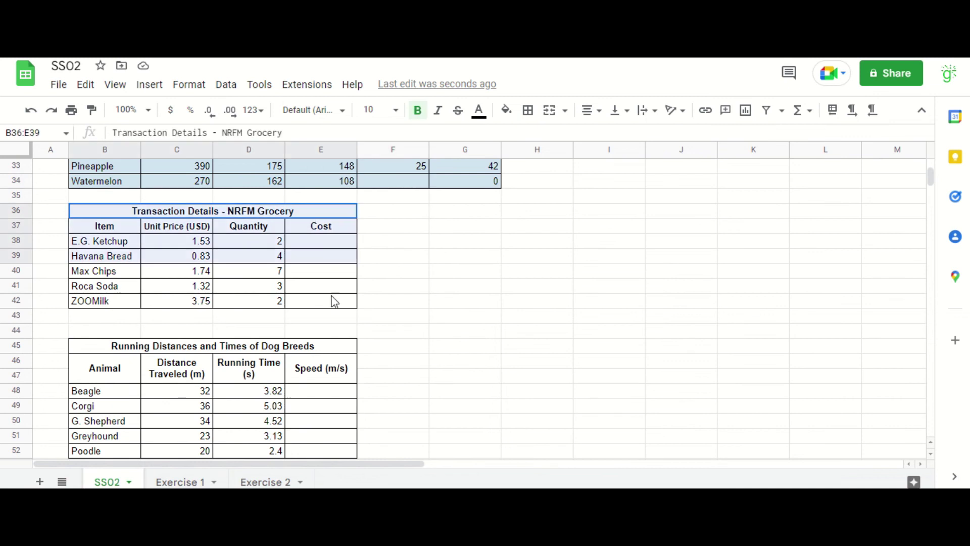
pyautogui.click(527, 110)
pyautogui.click(507, 109)
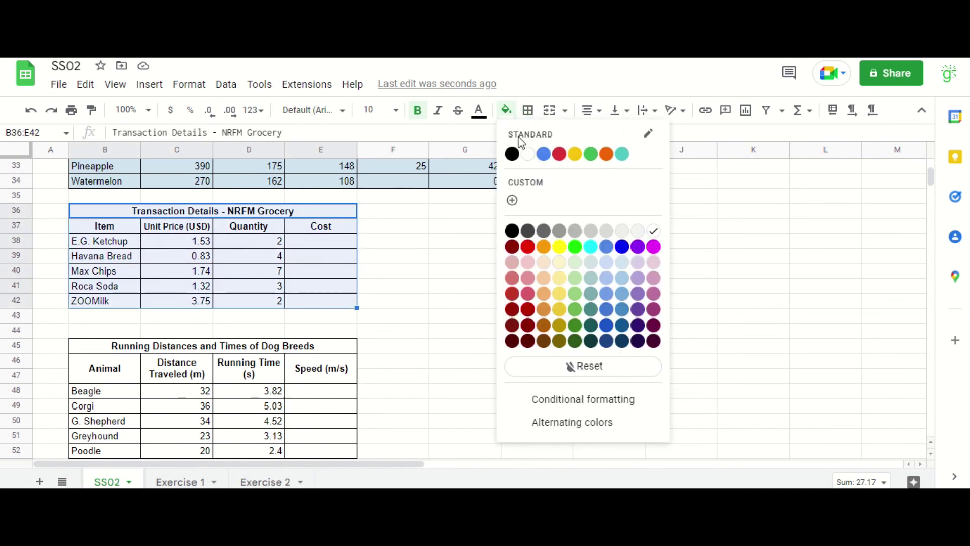
pyautogui.click(543, 288)
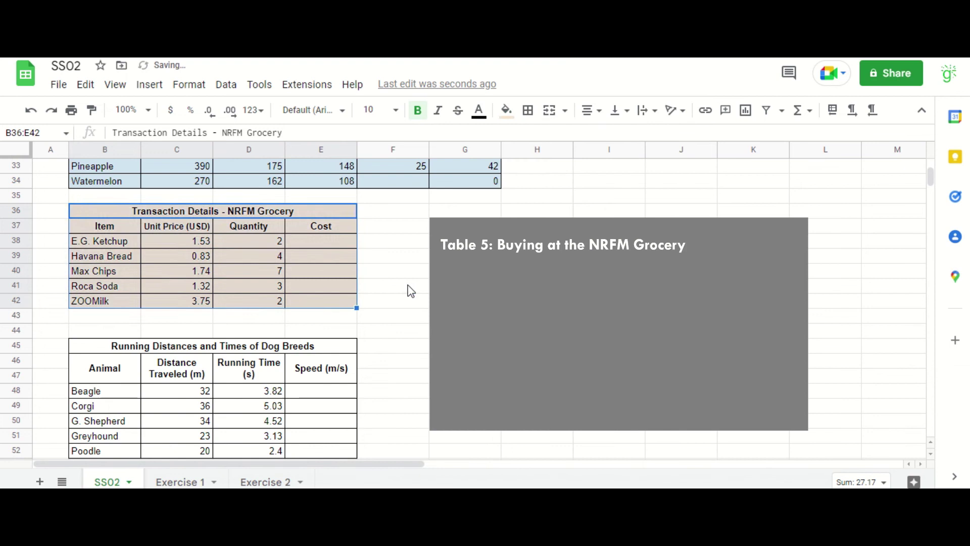
pyautogui.click(401, 284)
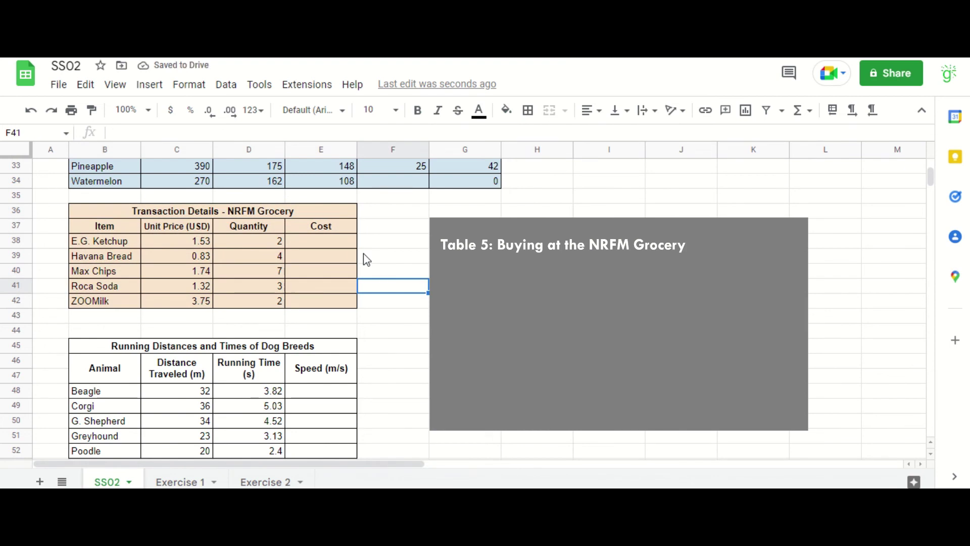
# Examine the Item, Unit Price, Quantity and Cost columns and the E.G. Ketchup row of the Transaction Details table.
pyautogui.moveTo(128, 225); pyautogui.dragTo(112, 306)
pyautogui.moveTo(192, 226); pyautogui.dragTo(192, 304)
pyautogui.click(262, 257)
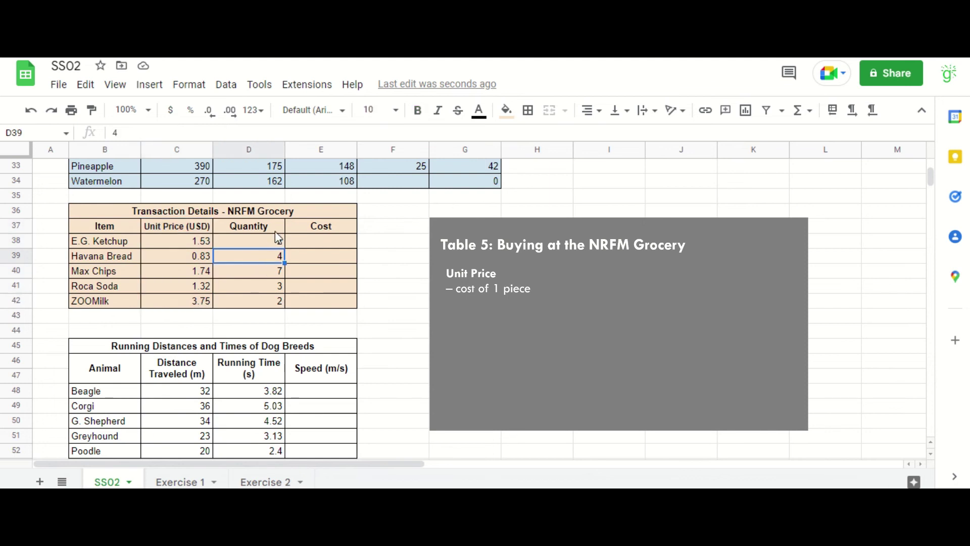
pyautogui.moveTo(275, 229); pyautogui.dragTo(279, 308)
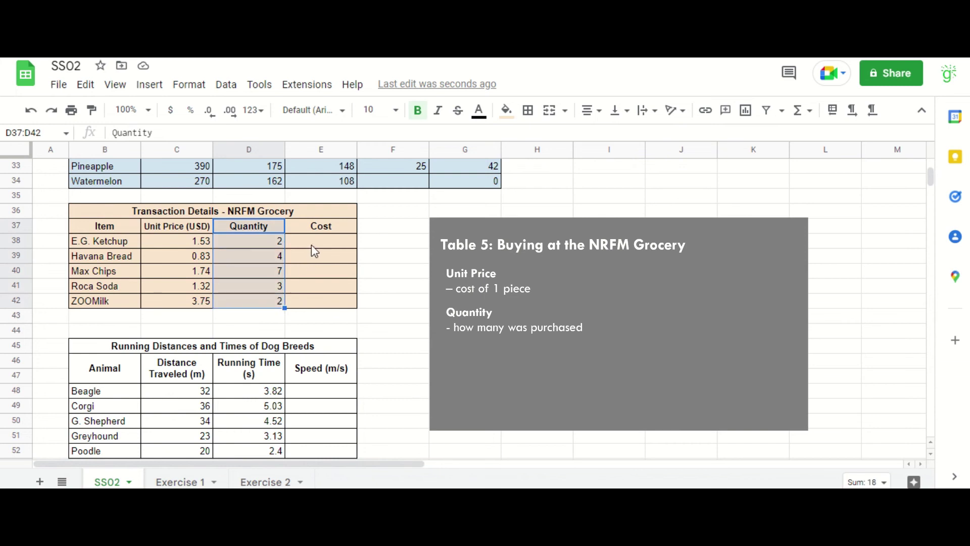
pyautogui.moveTo(334, 227); pyautogui.dragTo(330, 303)
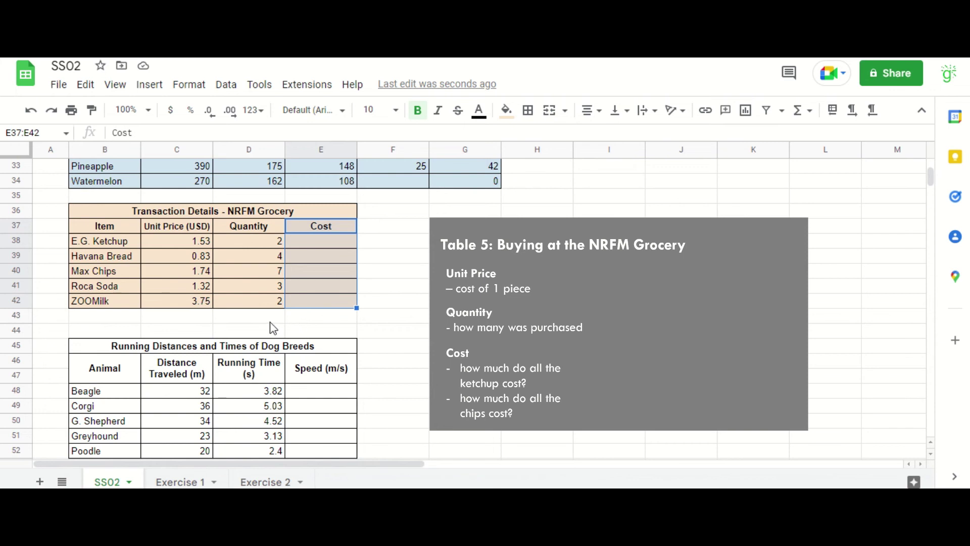
pyautogui.click(321, 254)
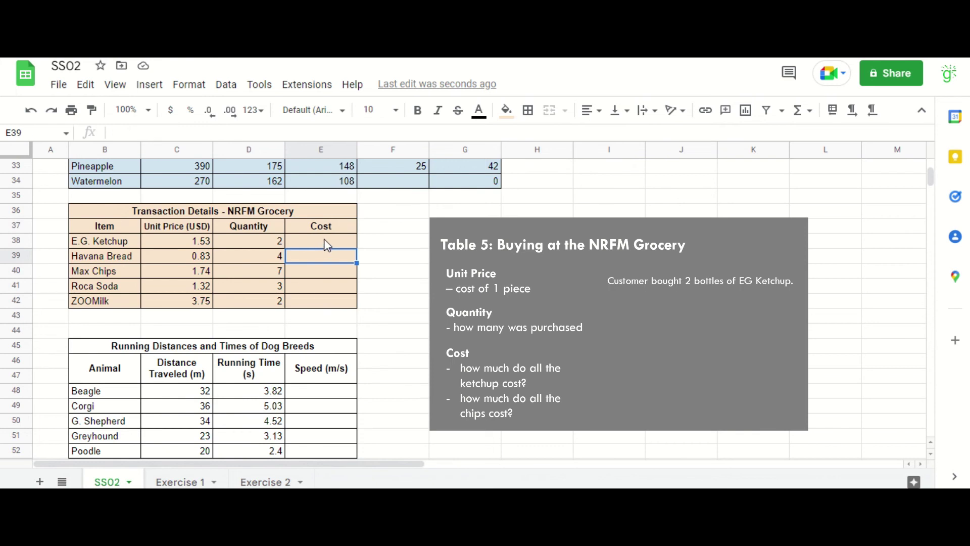
pyautogui.moveTo(271, 243); pyautogui.dragTo(130, 244)
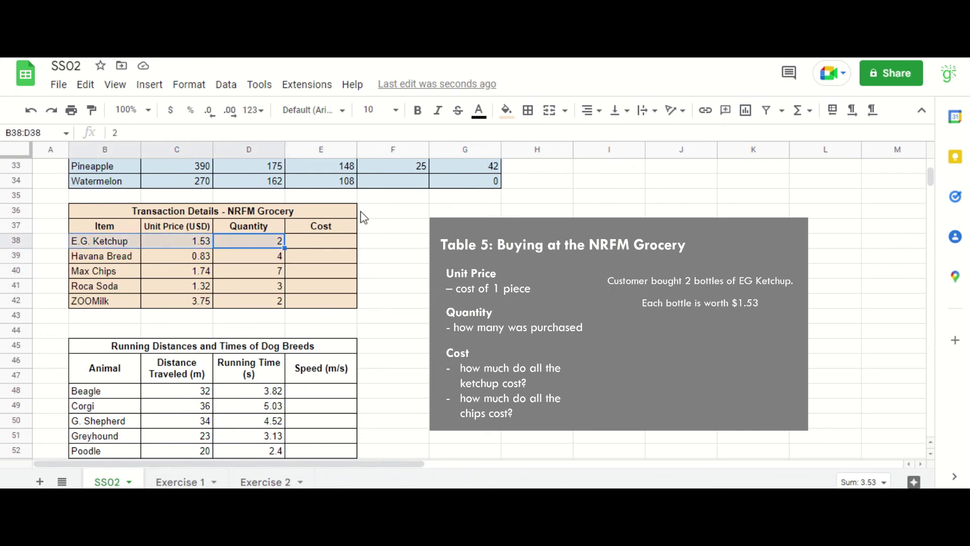
# Enter =C38*D38 in E38 of the Cost column and accept the suggested autofill through E42.
pyautogui.click(343, 241)
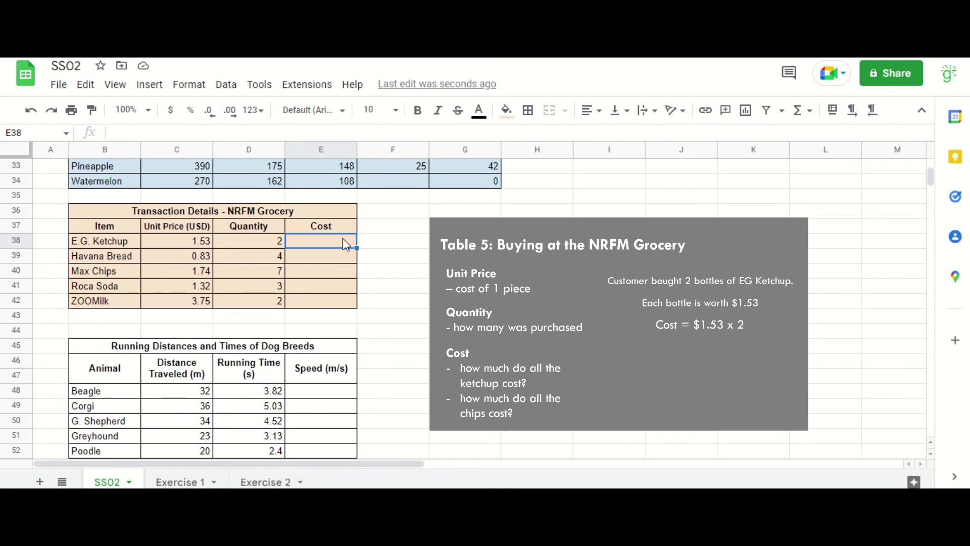
pyautogui.write('=')
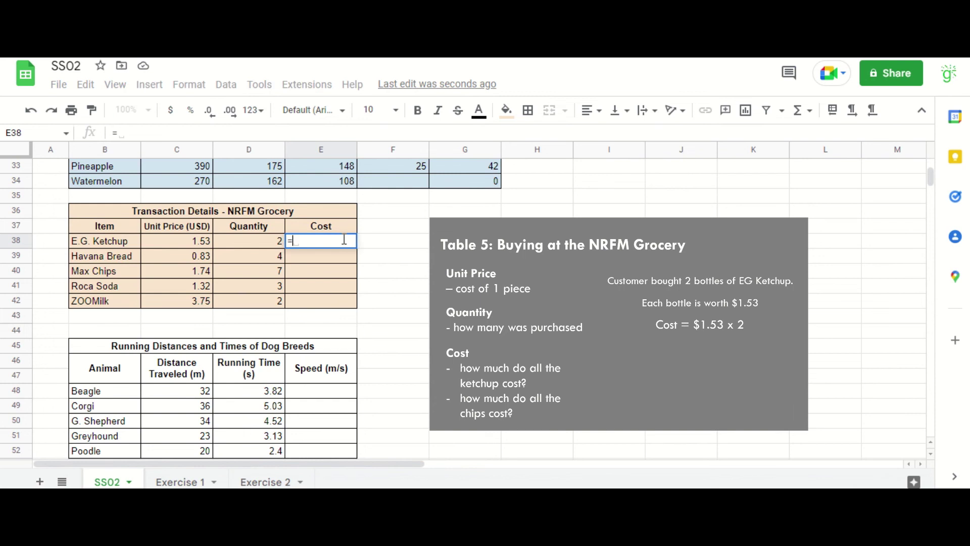
pyautogui.write('C38')
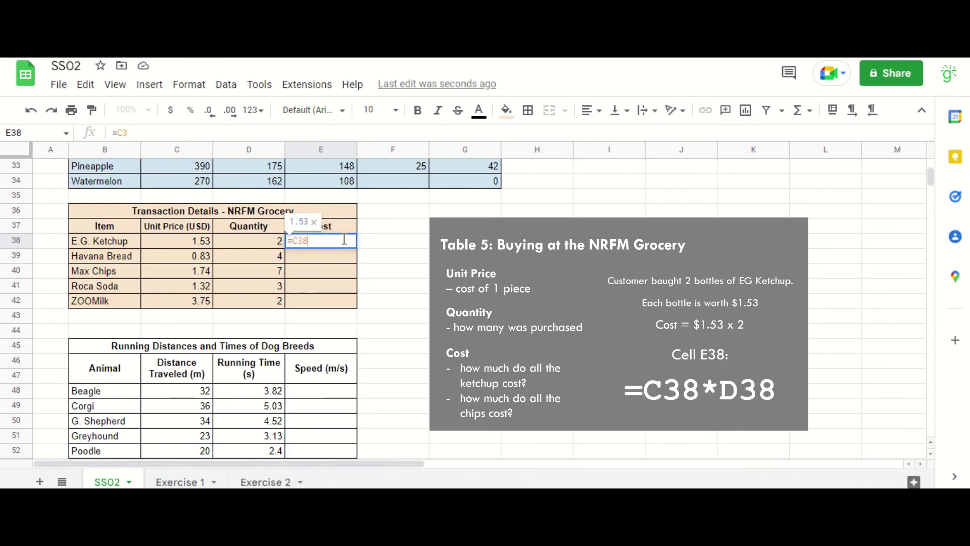
pyautogui.write('*D3')
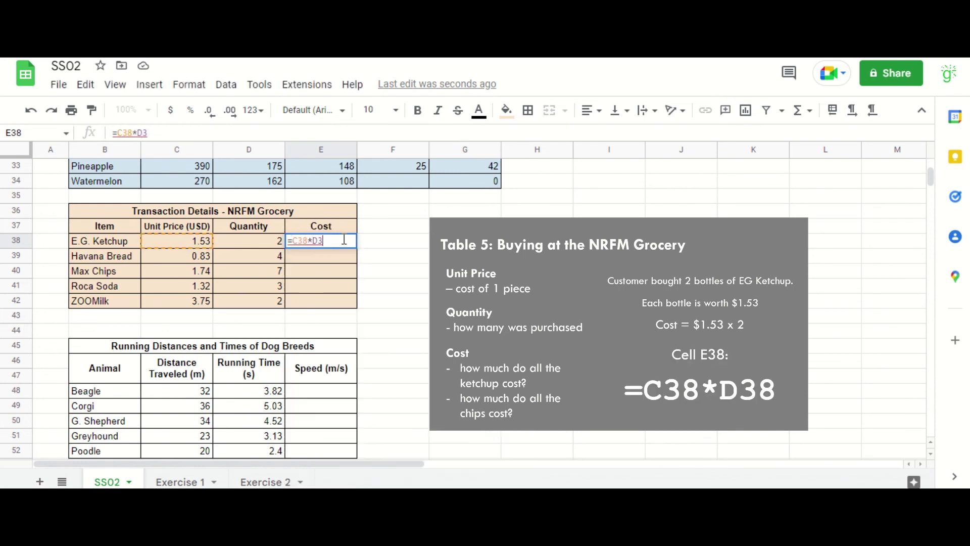
pyautogui.write('8')
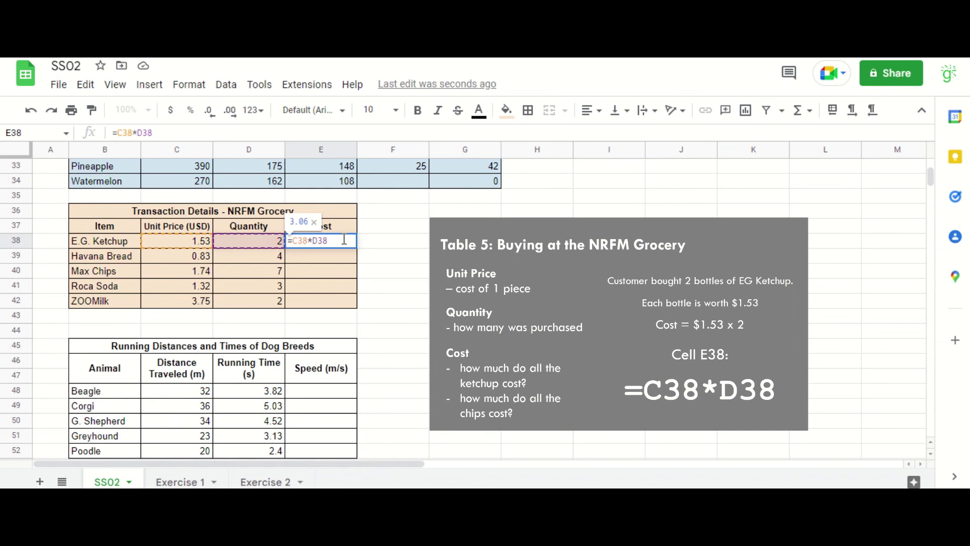
pyautogui.press('Return')
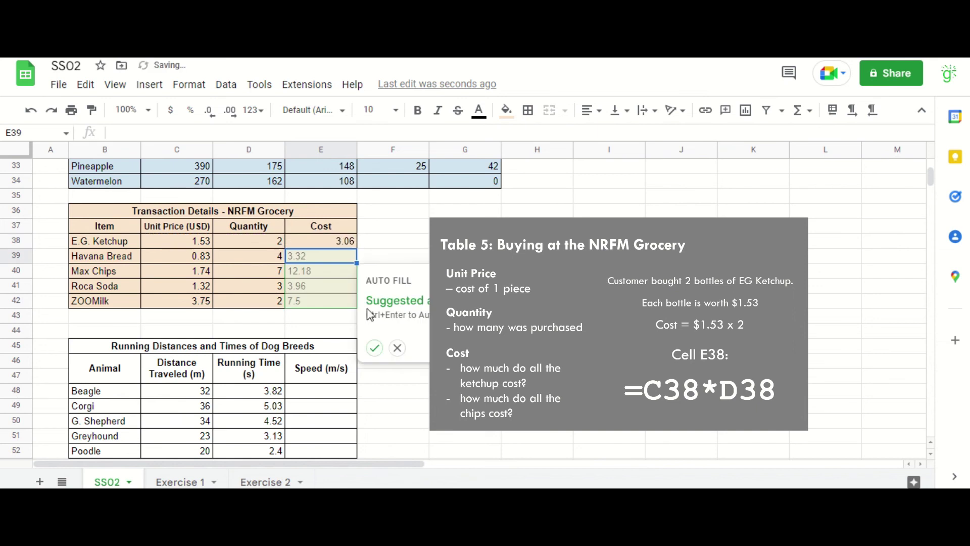
pyautogui.click(374, 349)
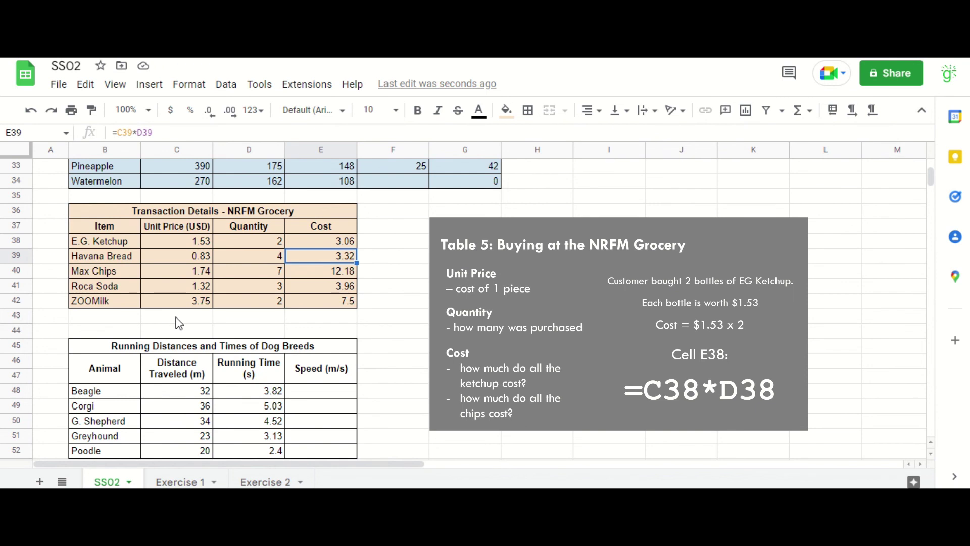
# Merge cells C43:D43 below the Transaction Details table and fill them with light orange 2.
pyautogui.click(241, 296)
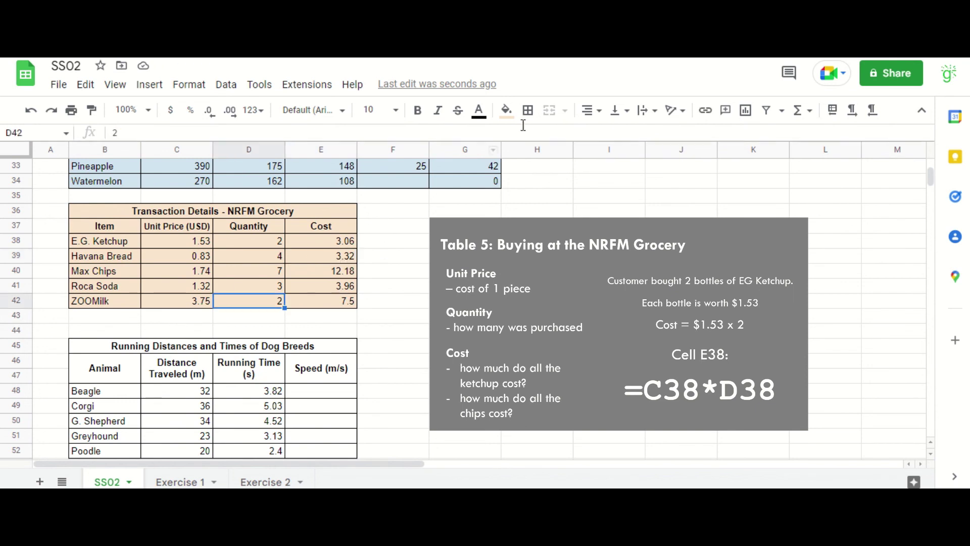
pyautogui.click(507, 111)
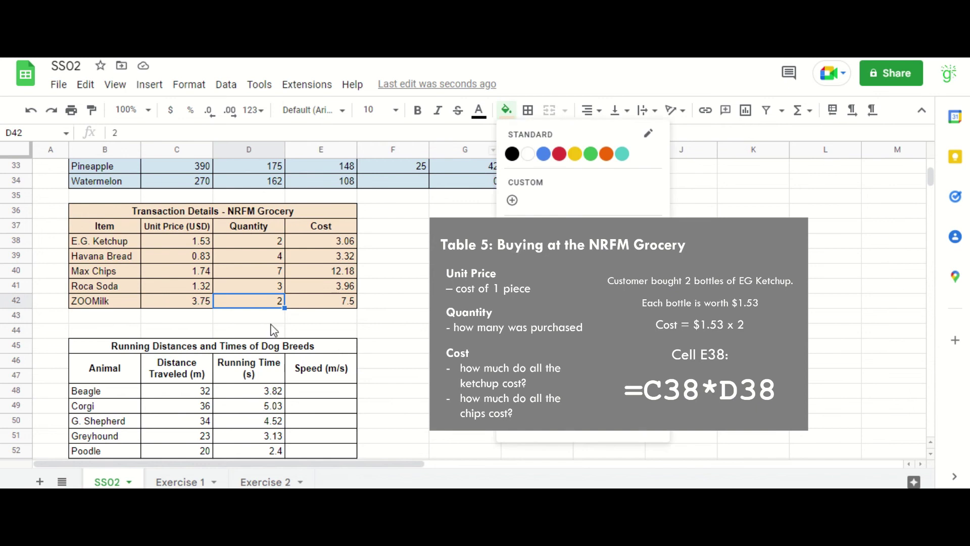
pyautogui.click(263, 319)
pyautogui.moveTo(184, 324); pyautogui.dragTo(235, 320)
pyautogui.click(547, 114)
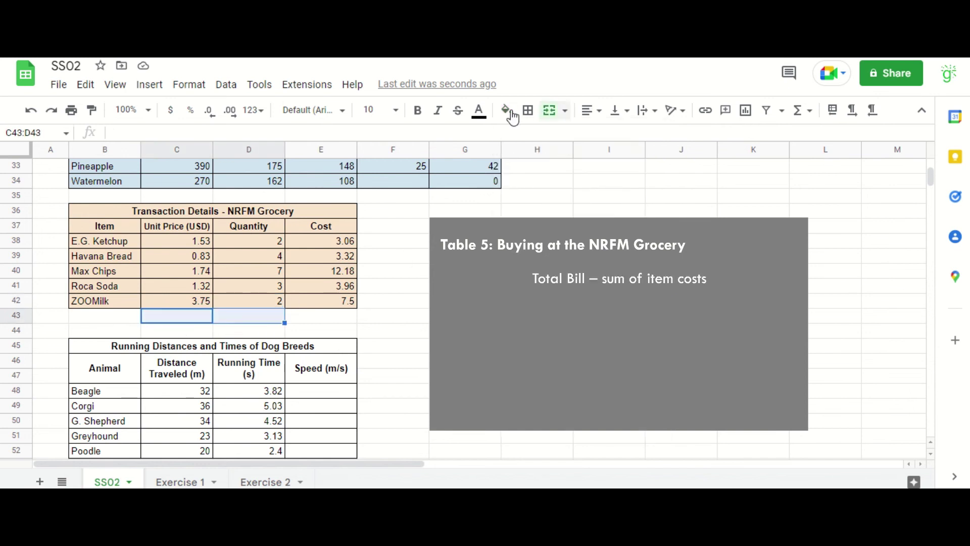
pyautogui.click(506, 111)
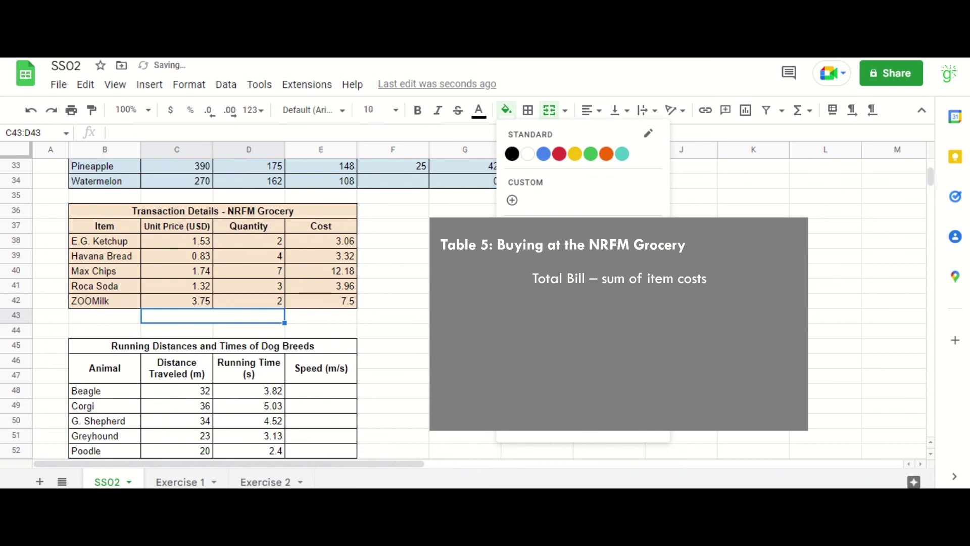
pyautogui.click(543, 303)
pyautogui.click(382, 332)
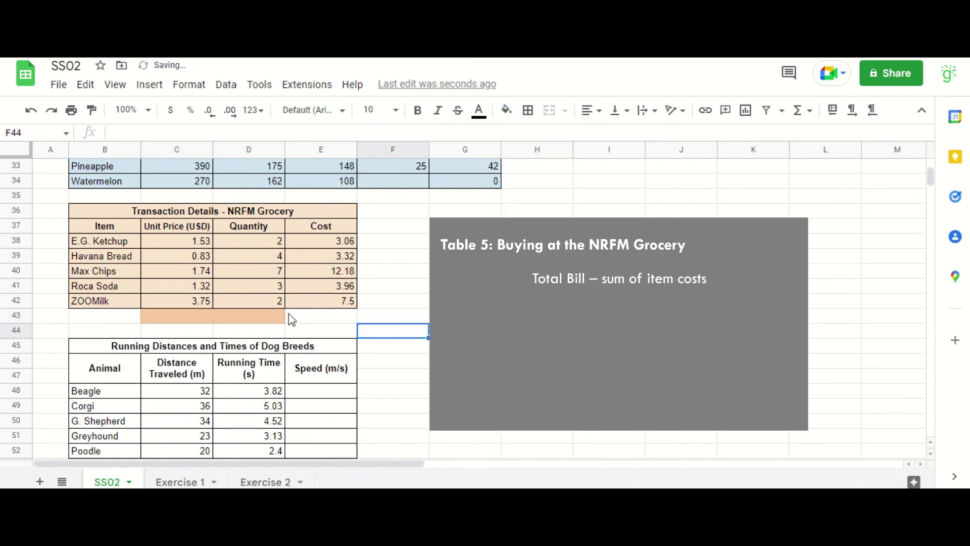
# Label the merged cell C43:D43 TOTAL BILL and enter =SUM(E38:E42) in E43.
pyautogui.click(278, 318)
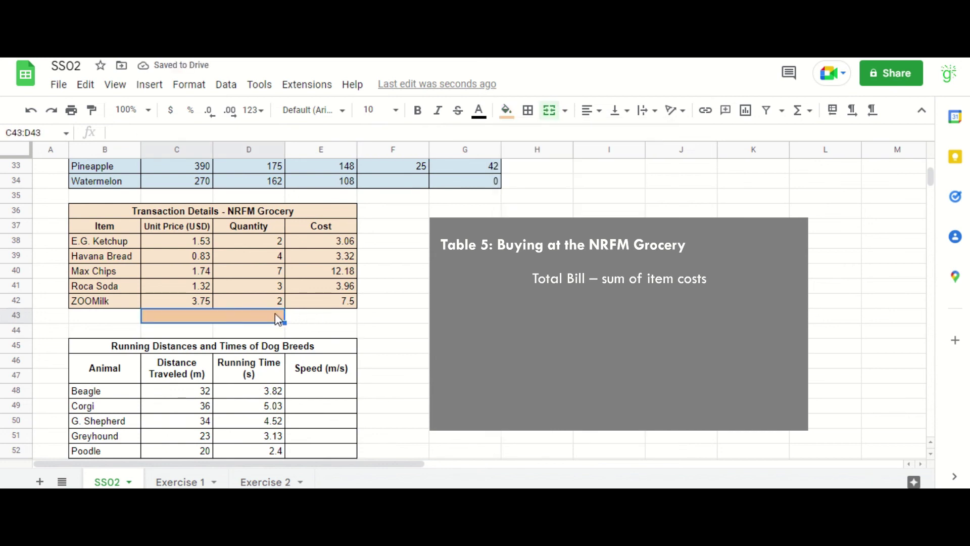
pyautogui.write('TOTAL BILL')
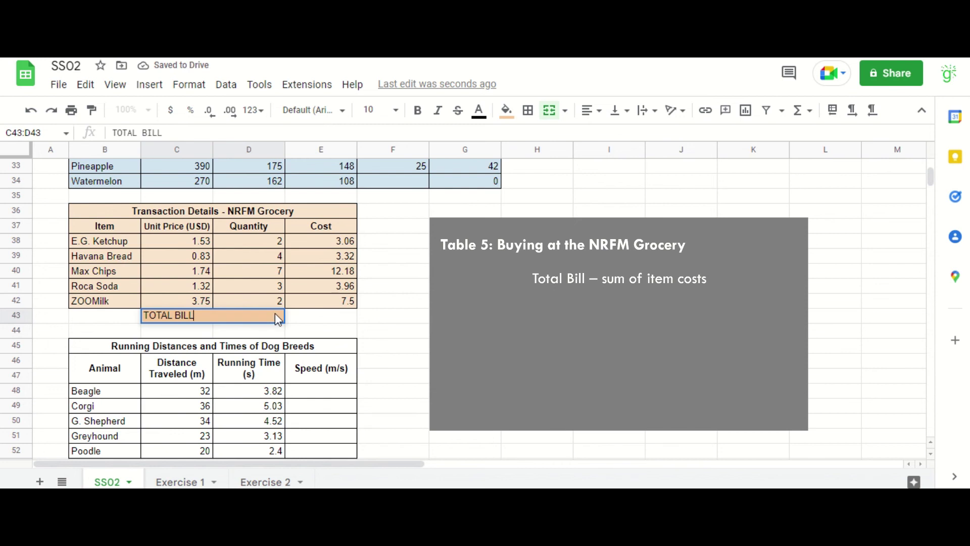
pyautogui.press('Tab')
pyautogui.write('=SUM(')
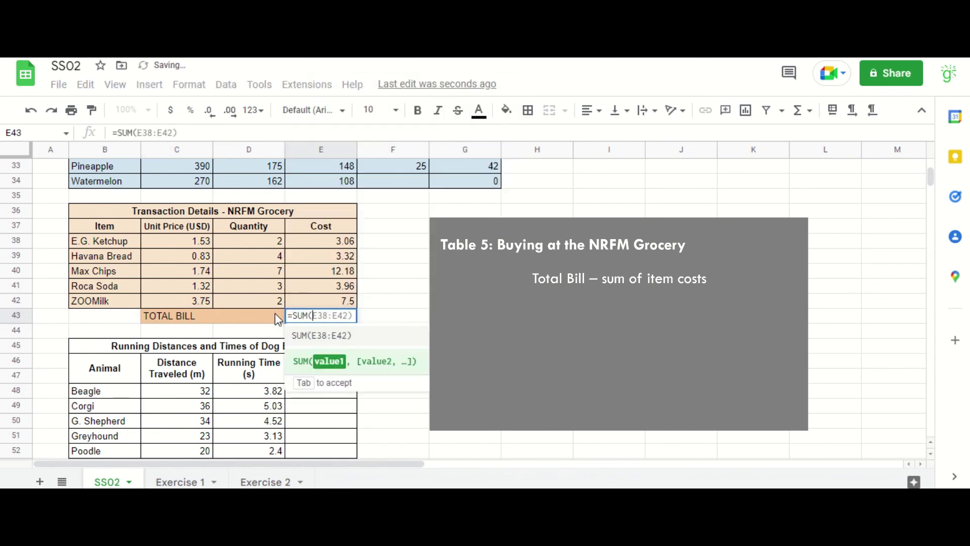
pyautogui.press('Tab')
pyautogui.moveTo(305, 238); pyautogui.dragTo(323, 295)
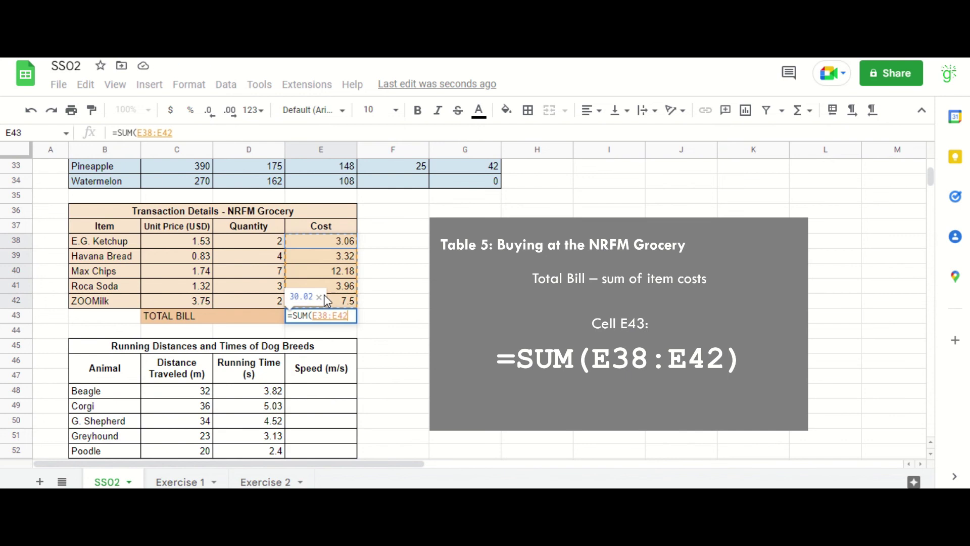
pyautogui.press('Return')
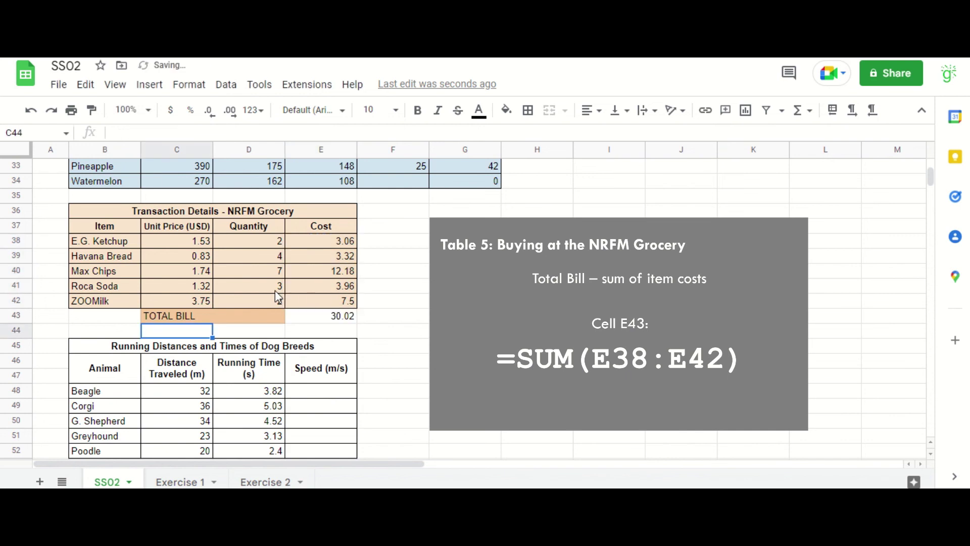
# Apply all borders to the total row C43:E43 and fill it with light orange 3.
pyautogui.press('Up')
pyautogui.hotkey('shift', 'Right')
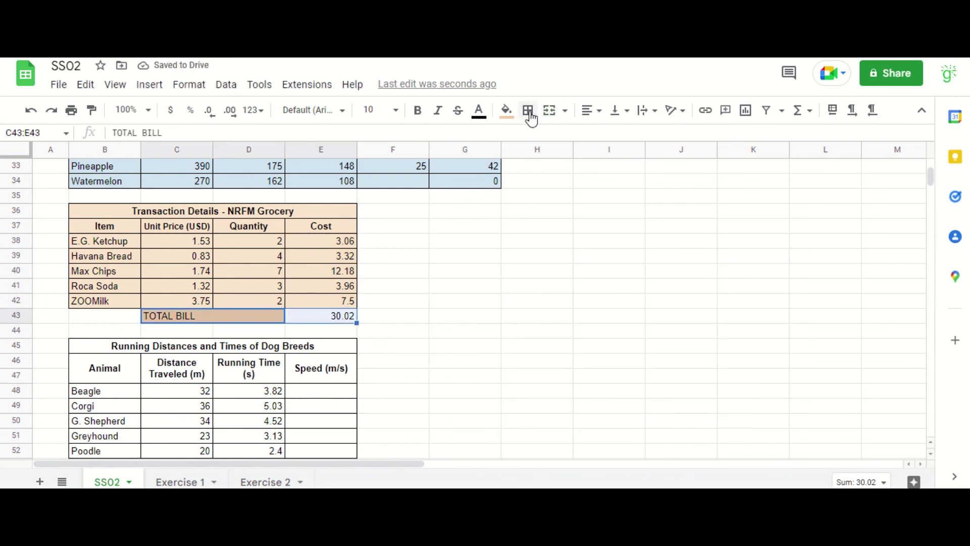
pyautogui.click(529, 111)
pyautogui.click(534, 144)
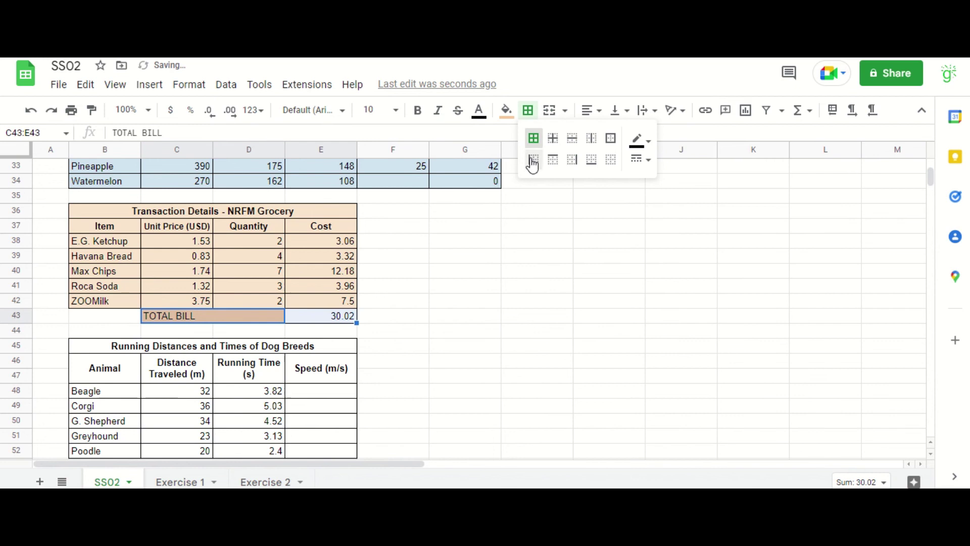
pyautogui.click(506, 111)
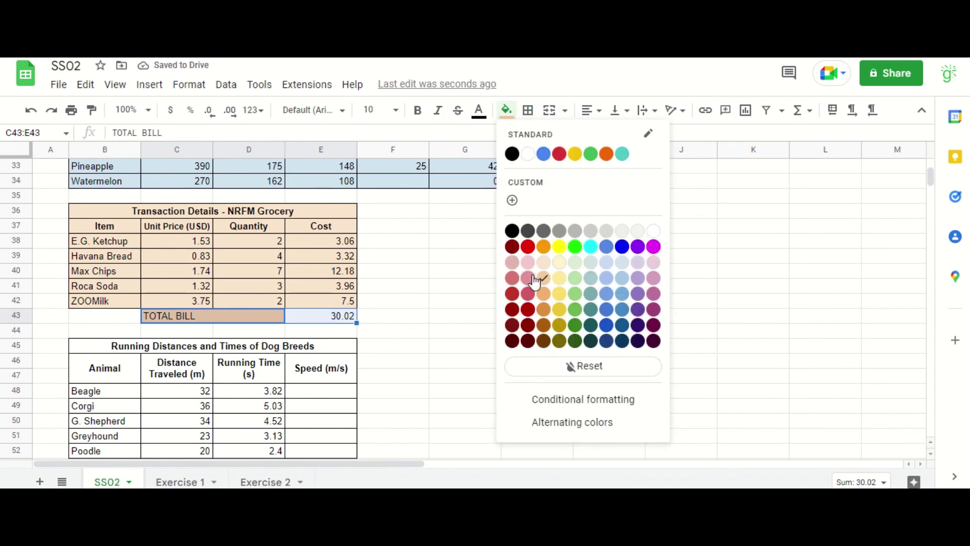
pyautogui.click(543, 262)
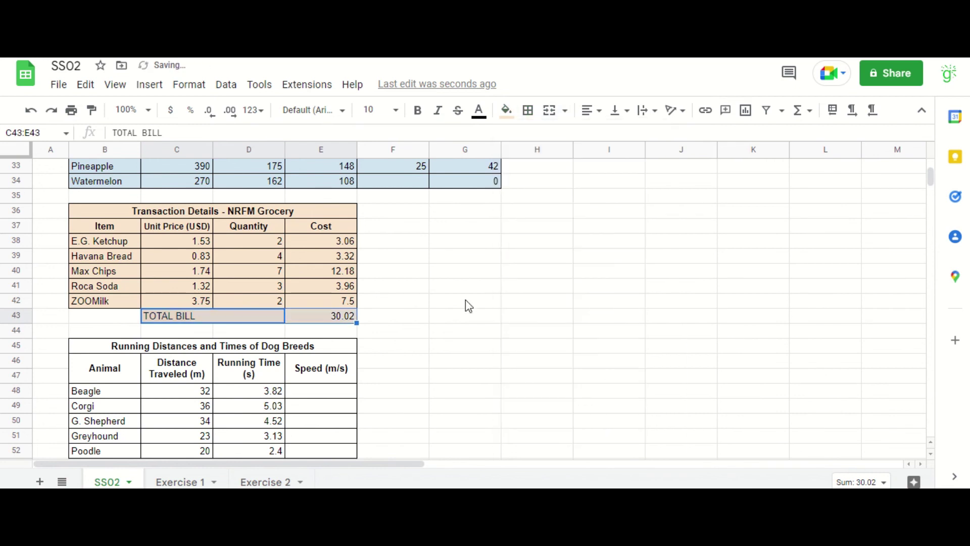
pyautogui.click(388, 327)
# Fill the Running Distances and Times of Dog Breeds table (B45:E52) with light green 3.
pyautogui.scroll(-1, 385, 333)
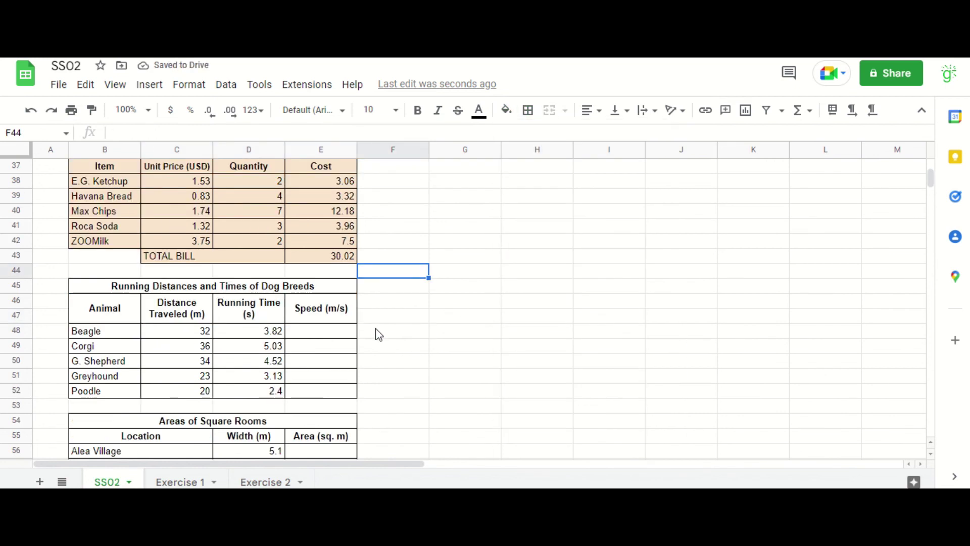
pyautogui.scroll(-1, 384, 333)
pyautogui.click(345, 228)
pyautogui.moveTo(346, 285); pyautogui.dragTo(346, 331)
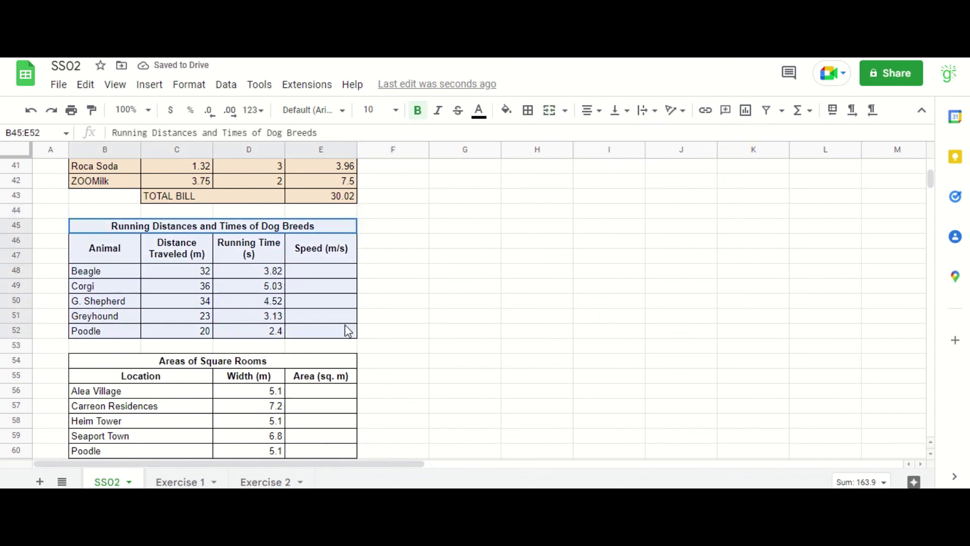
pyautogui.click(505, 109)
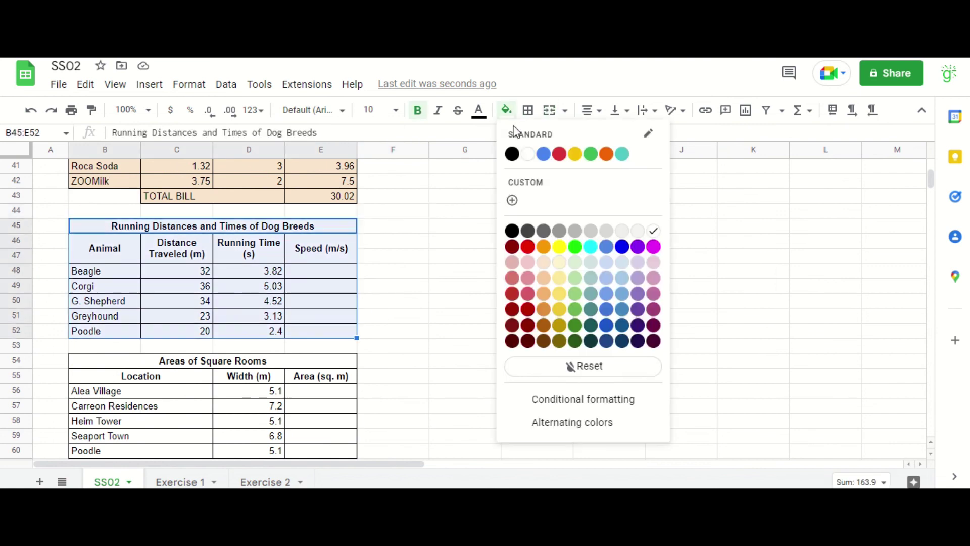
pyautogui.click(575, 265)
pyautogui.click(413, 319)
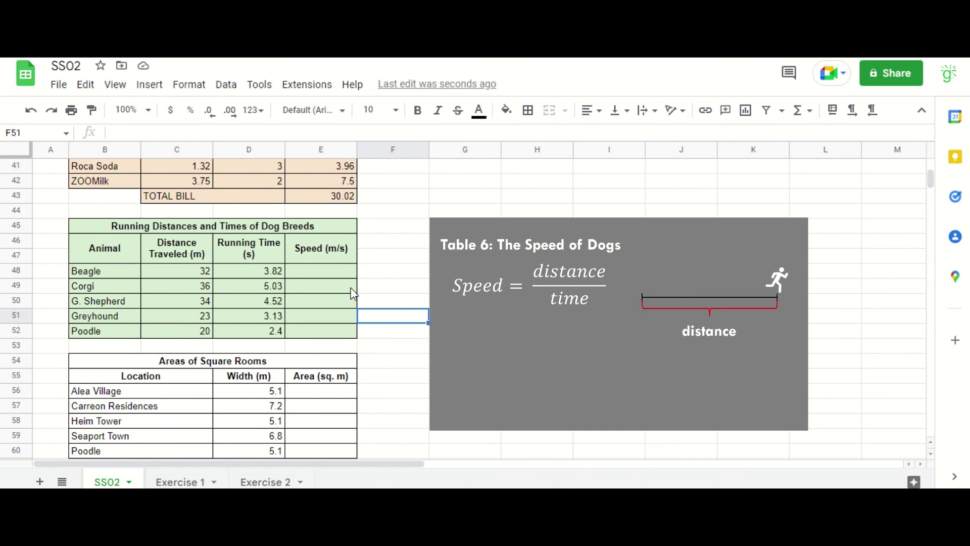
# Enter =C48/D48 in E48 of the Speed column and accept the suggested autofill through E52.
pyautogui.click(327, 269)
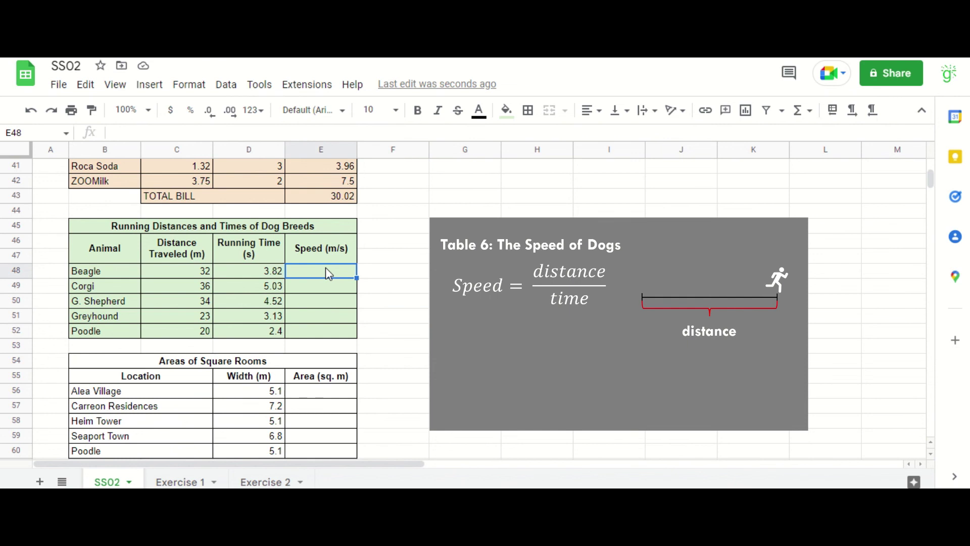
pyautogui.write('=')
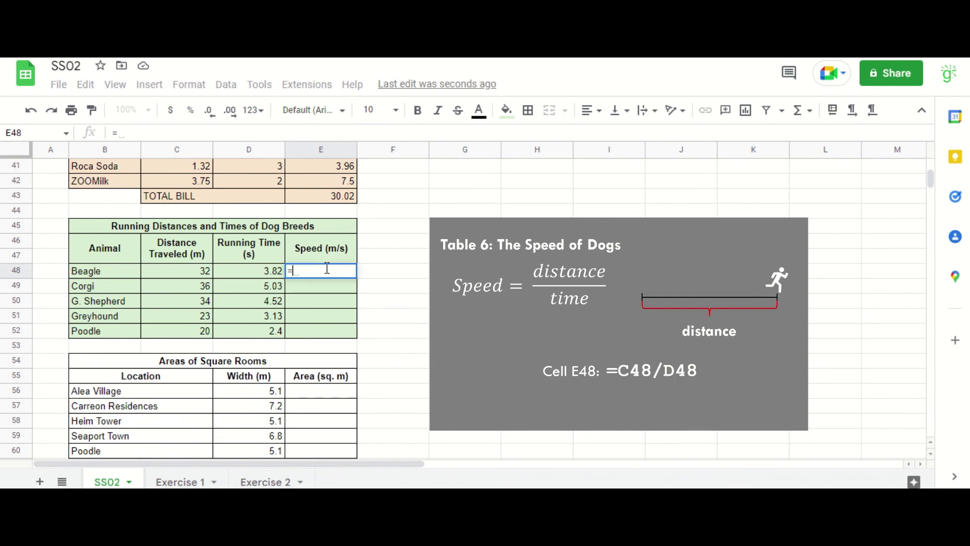
pyautogui.write('C48/D')
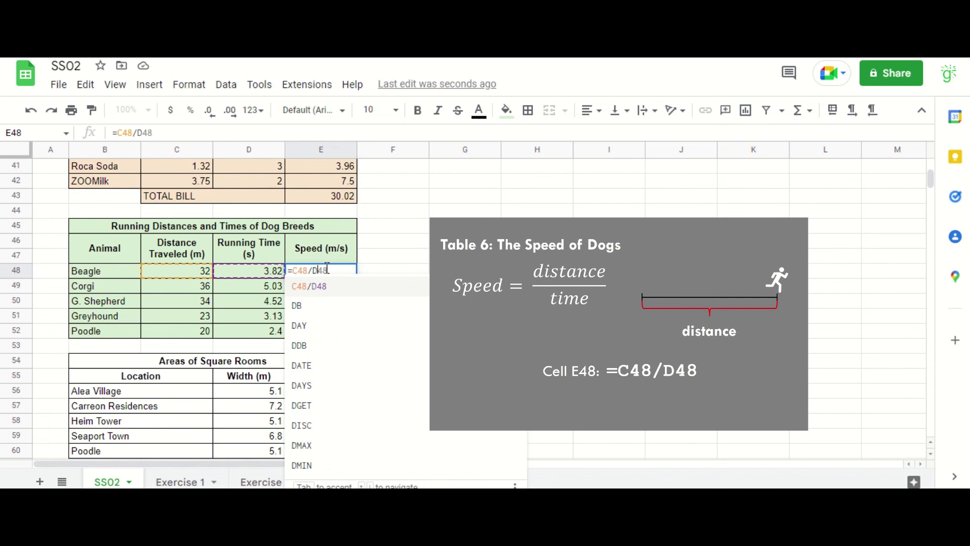
pyautogui.write('48')
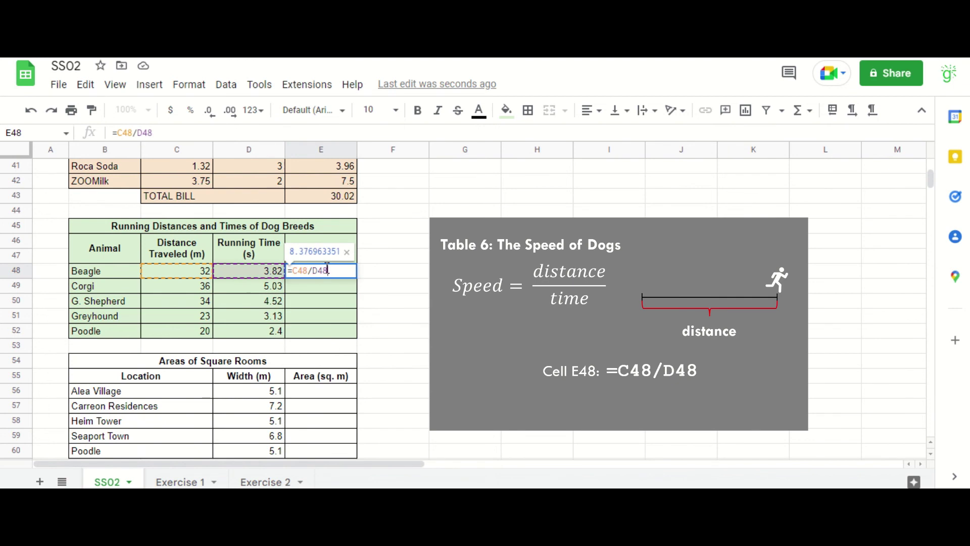
pyautogui.press('Return')
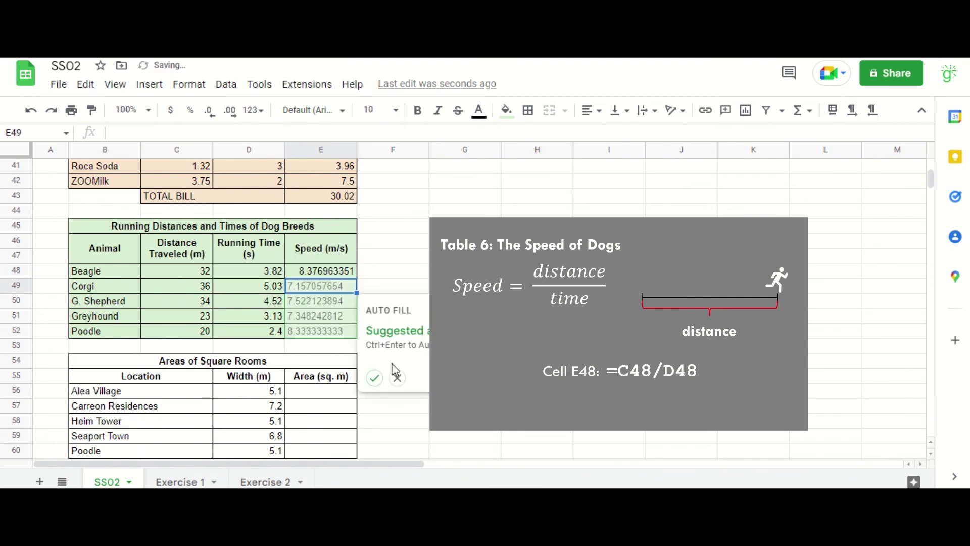
pyautogui.click(375, 377)
pyautogui.click(443, 270)
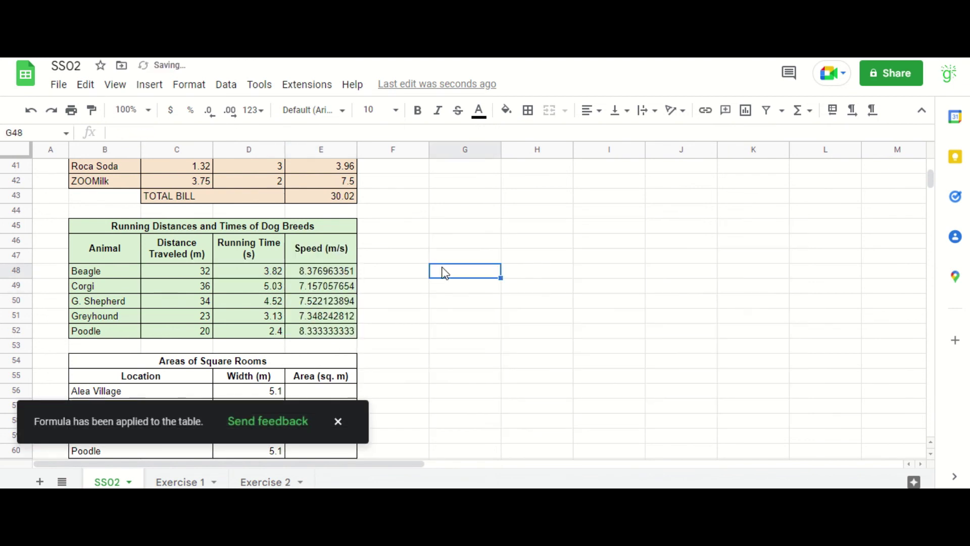
pyautogui.scroll(-3, 445, 272)
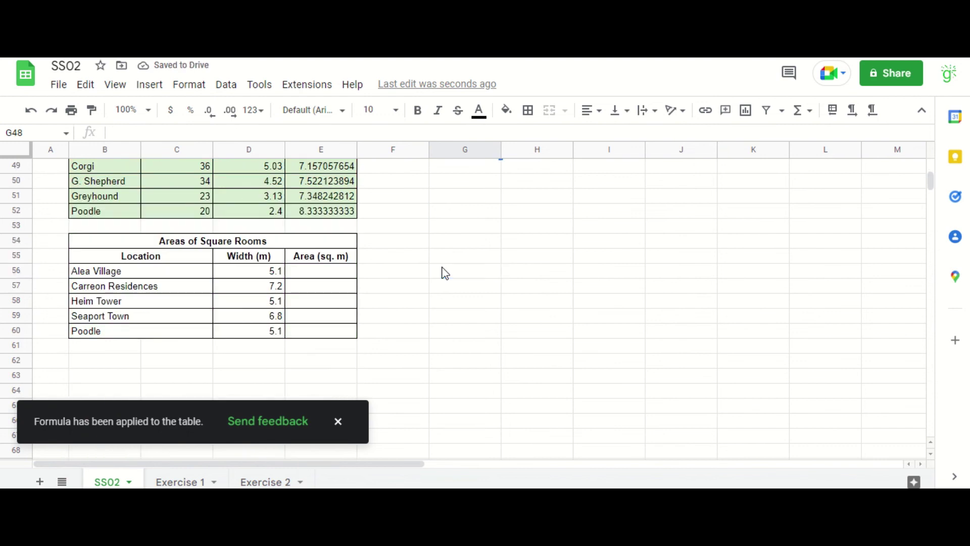